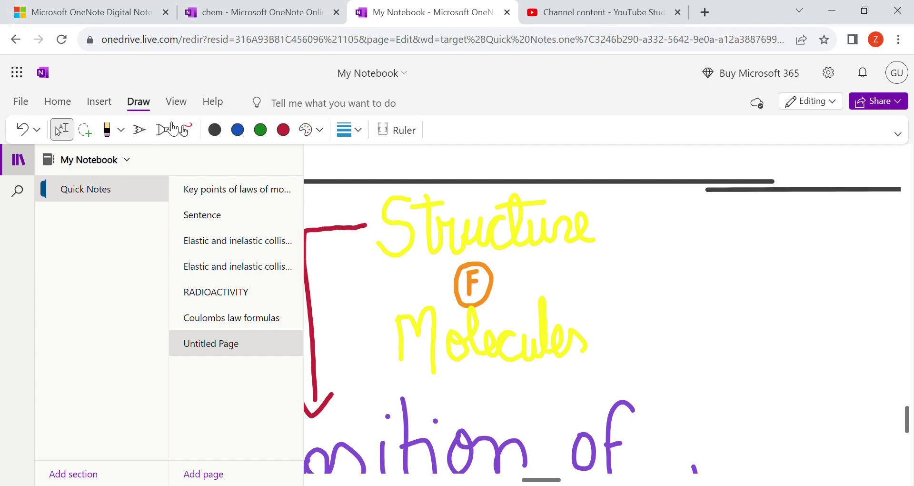
Turn on Draw with Touch and bring the 'Position of atom then centr' line into view
{"action": "left_click", "coordinate": [185, 129]}
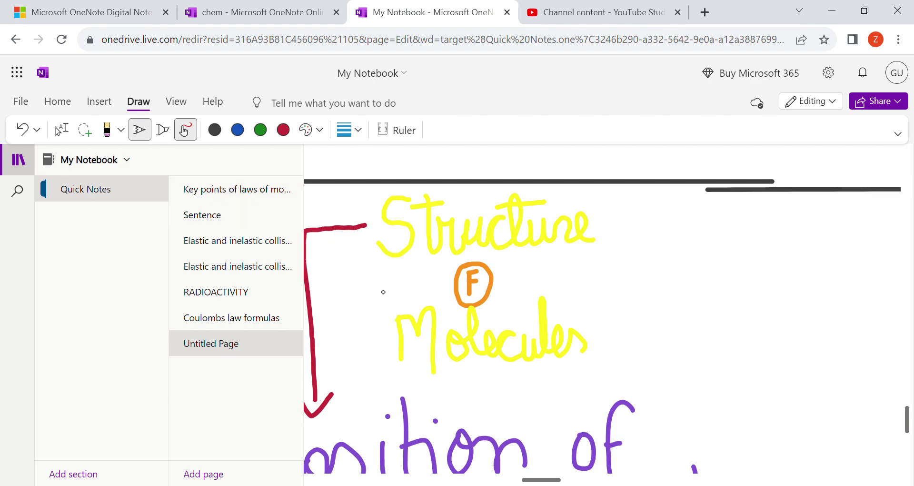
{"action": "scroll", "coordinate": [383, 292], "scroll_direction": "down", "scroll_amount": 5}
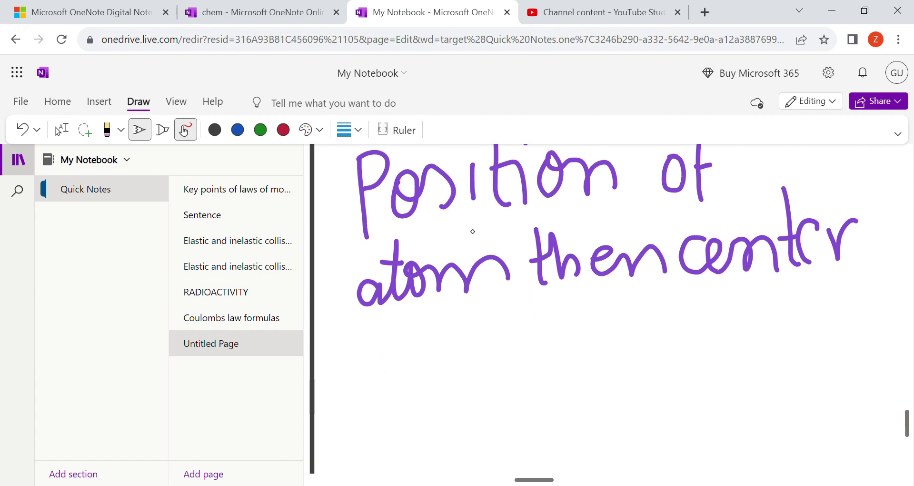
Use the Stroke Eraser to rub out every word of 'Position of atom then centr'
{"action": "left_click", "coordinate": [121, 129]}
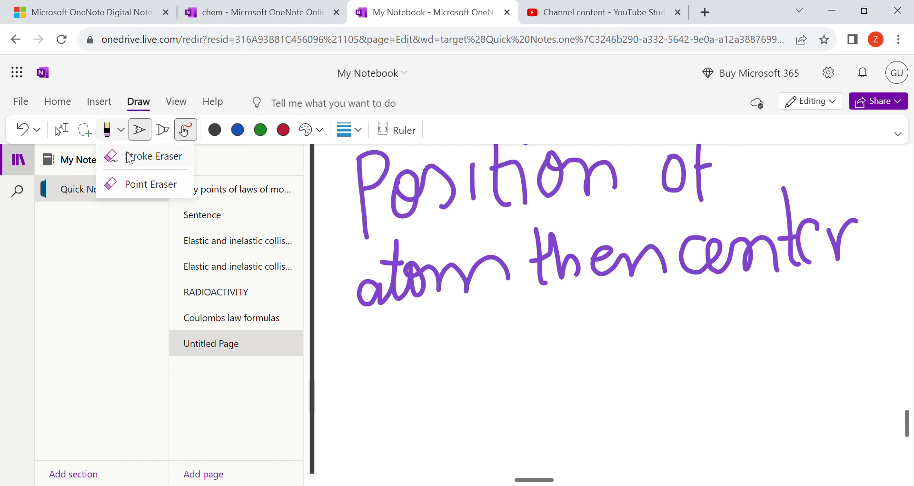
{"action": "left_click", "coordinate": [129, 159]}
{"action": "left_click_drag", "start_coordinate": [367, 259], "coordinate": [402, 291]}
{"action": "left_click_drag", "start_coordinate": [398, 193], "coordinate": [400, 198]}
{"action": "left_click_drag", "start_coordinate": [495, 190], "coordinate": [526, 186]}
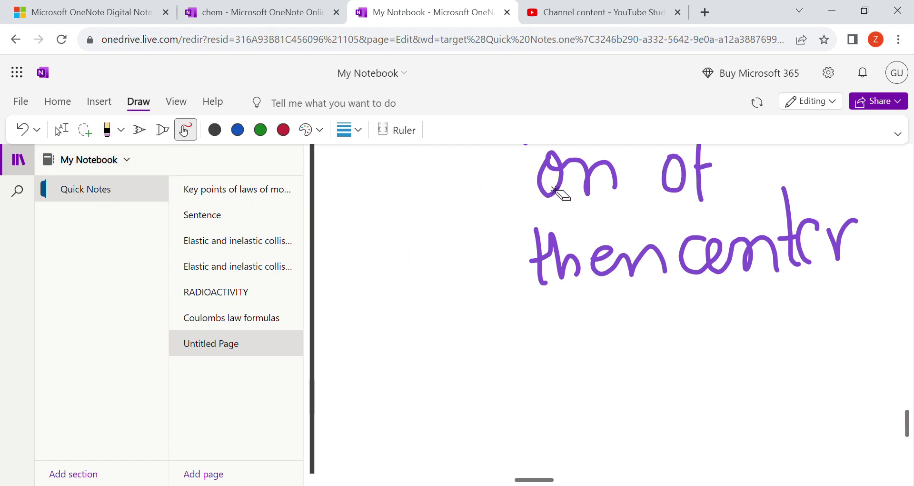
{"action": "left_click_drag", "start_coordinate": [606, 194], "coordinate": [622, 190]}
{"action": "left_click_drag", "start_coordinate": [706, 187], "coordinate": [702, 187]}
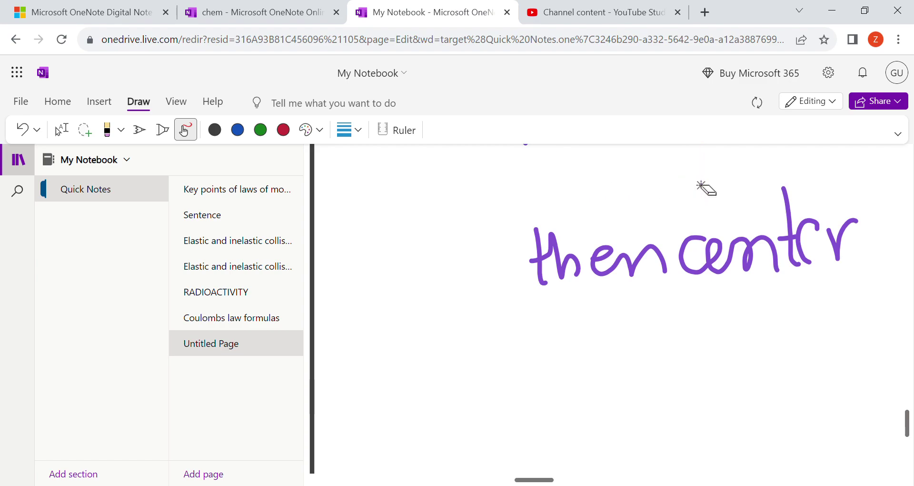
{"action": "left_click_drag", "start_coordinate": [570, 284], "coordinate": [630, 277]}
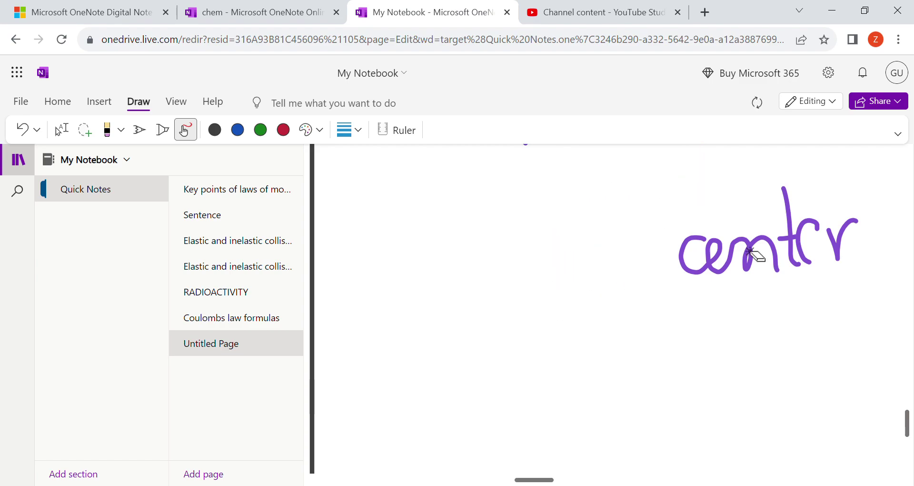
{"action": "left_click_drag", "start_coordinate": [771, 250], "coordinate": [750, 257]}
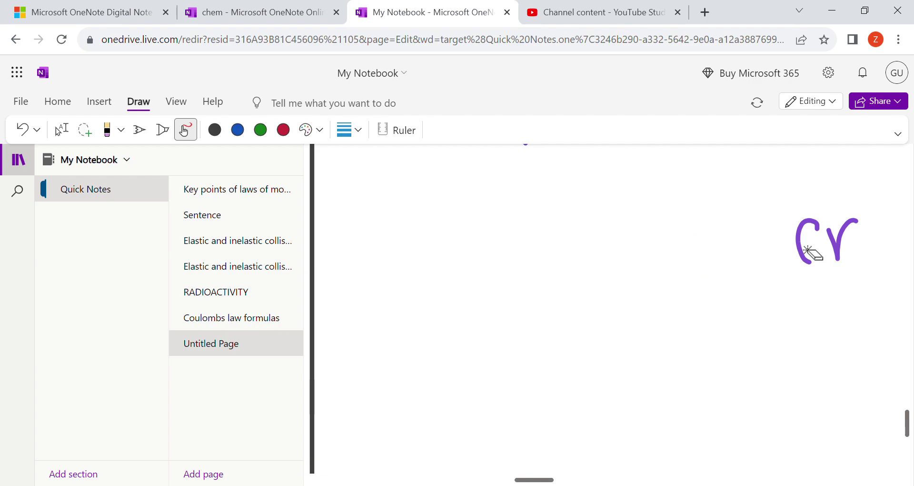
{"action": "left_click_drag", "start_coordinate": [837, 253], "coordinate": [835, 251]}
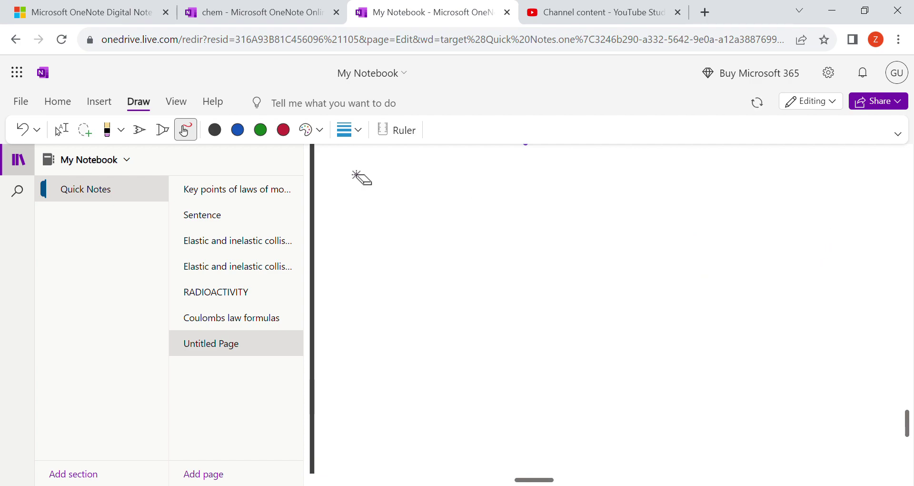
Reselect the pen and return to the area under the red arrow
{"action": "left_click", "coordinate": [145, 138]}
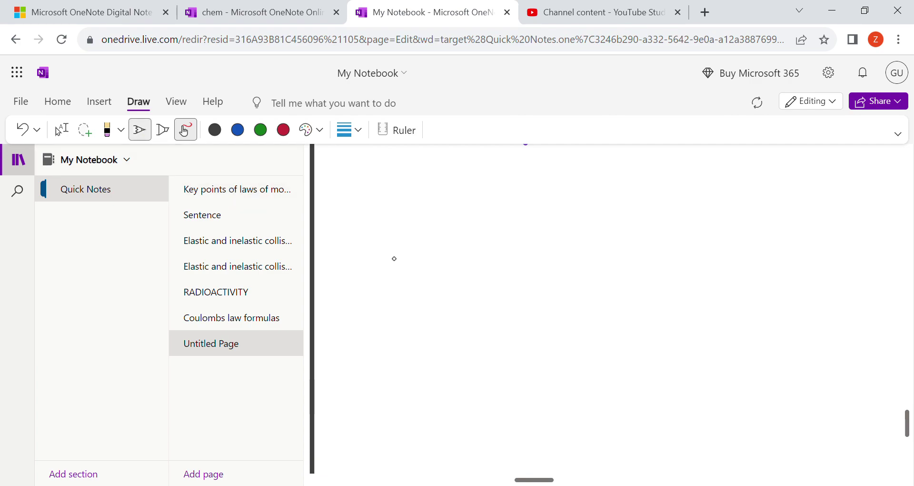
{"action": "scroll", "coordinate": [395, 259], "scroll_direction": "up", "scroll_amount": 5}
{"action": "scroll", "coordinate": [394, 259], "scroll_direction": "down", "scroll_amount": 2}
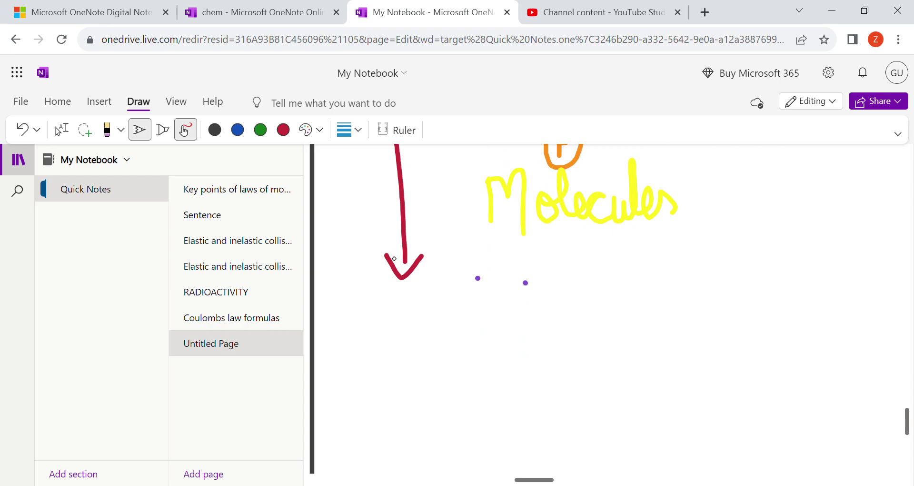
{"action": "scroll", "coordinate": [395, 259], "scroll_direction": "down", "scroll_amount": 1}
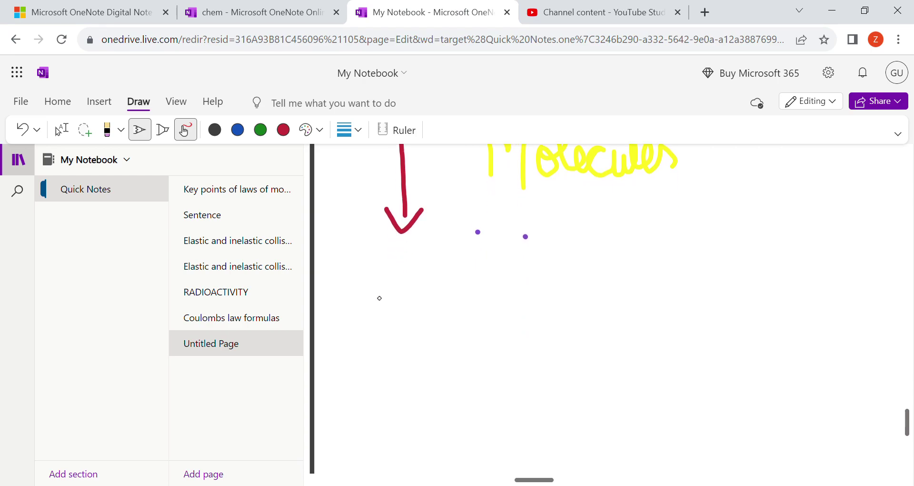
{"action": "scroll", "coordinate": [380, 298], "scroll_direction": "up", "scroll_amount": 3}
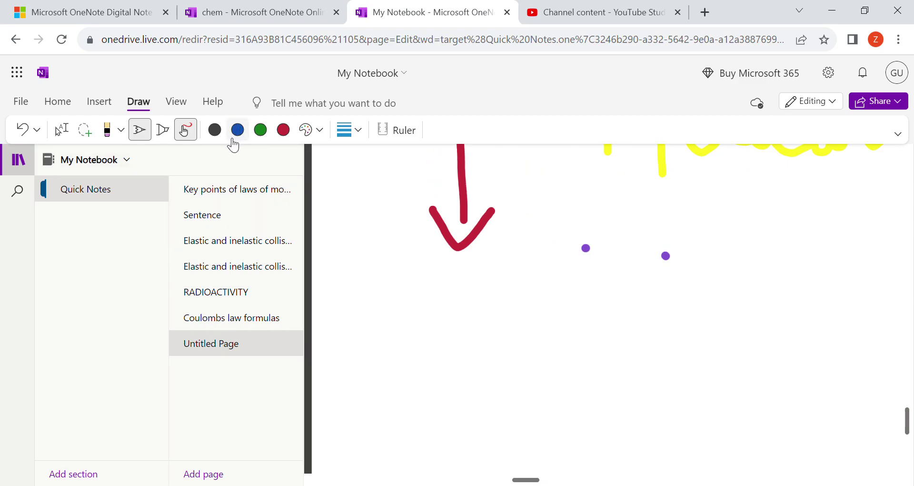
Set the pen ink colour to purple from the full colour palette
{"action": "left_click", "coordinate": [218, 131]}
{"action": "left_click", "coordinate": [306, 129]}
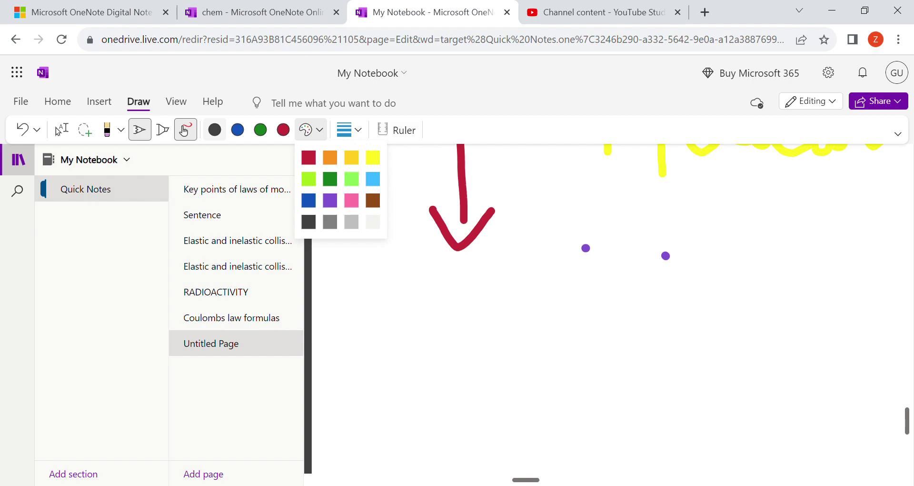
{"action": "left_click", "coordinate": [215, 129]}
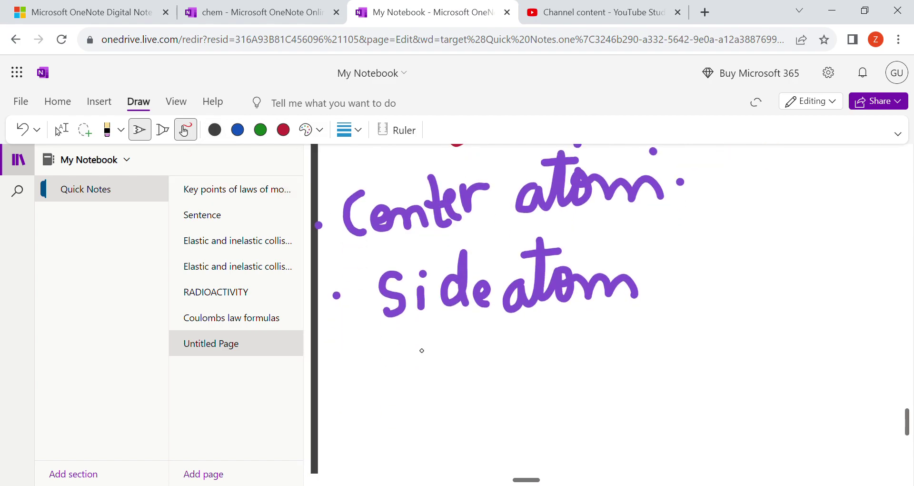
Add a purple bullet reading 'electron (valence)' below 'Side atom'
{"action": "left_click", "coordinate": [325, 340]}
{"action": "mouse_move", "coordinate": [366, 351]}
{"action": "left_mouse_down"}
{"action": "mouse_move", "coordinate": [365, 338]}
{"action": "mouse_move", "coordinate": [391, 327]}
{"action": "mouse_move", "coordinate": [396, 367]}
{"action": "left_mouse_up"}
{"action": "mouse_move", "coordinate": [404, 353]}
{"action": "left_mouse_down"}
{"action": "mouse_move", "coordinate": [443, 350]}
{"action": "mouse_move", "coordinate": [452, 367]}
{"action": "left_mouse_up"}
{"action": "mouse_move", "coordinate": [460, 325]}
{"action": "left_mouse_down"}
{"action": "mouse_move", "coordinate": [496, 363]}
{"action": "mouse_move", "coordinate": [503, 339]}
{"action": "mouse_move", "coordinate": [548, 356]}
{"action": "left_mouse_up"}
{"action": "left_click_drag", "start_coordinate": [447, 333], "coordinate": [465, 329]}
{"action": "mouse_move", "coordinate": [571, 320]}
{"action": "left_mouse_down"}
{"action": "mouse_move", "coordinate": [567, 360]}
{"action": "mouse_move", "coordinate": [599, 325]}
{"action": "mouse_move", "coordinate": [619, 351]}
{"action": "mouse_move", "coordinate": [689, 352]}
{"action": "mouse_move", "coordinate": [700, 329]}
{"action": "mouse_move", "coordinate": [700, 351]}
{"action": "left_mouse_up"}
{"action": "mouse_move", "coordinate": [696, 295]}
{"action": "left_mouse_down"}
{"action": "mouse_move", "coordinate": [691, 304]}
{"action": "mouse_move", "coordinate": [691, 295]}
{"action": "left_mouse_up"}
{"action": "left_click_drag", "start_coordinate": [719, 285], "coordinate": [725, 353]}
Add a purple bullet reading 'hybrid orbitals.' beneath the electron bullet
{"action": "left_click", "coordinate": [331, 415]}
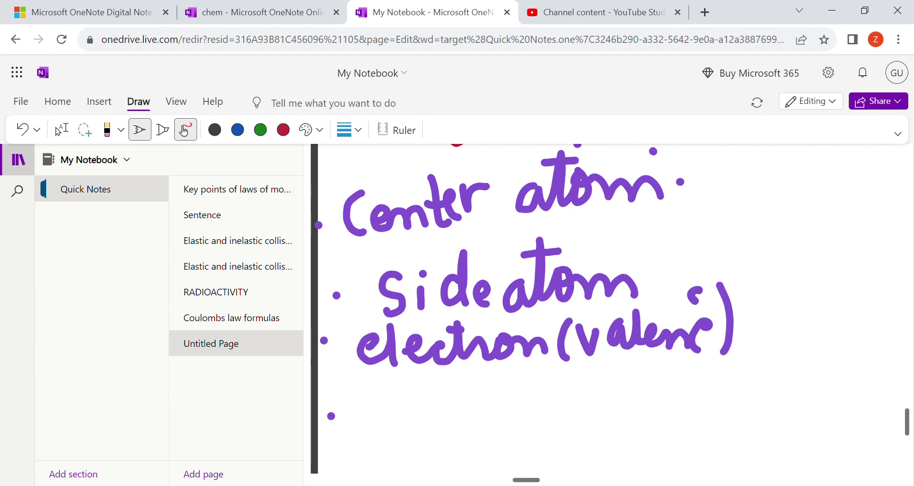
{"action": "left_click_drag", "start_coordinate": [358, 384], "coordinate": [374, 431]}
{"action": "left_click_drag", "start_coordinate": [381, 410], "coordinate": [406, 450]}
{"action": "mouse_move", "coordinate": [423, 386]}
{"action": "left_mouse_down"}
{"action": "mouse_move", "coordinate": [421, 428]}
{"action": "mouse_move", "coordinate": [467, 399]}
{"action": "mouse_move", "coordinate": [480, 419]}
{"action": "mouse_move", "coordinate": [500, 425]}
{"action": "left_mouse_up"}
{"action": "left_click", "coordinate": [477, 383]}
{"action": "left_click_drag", "start_coordinate": [512, 369], "coordinate": [508, 419]}
{"action": "mouse_move", "coordinate": [520, 386]}
{"action": "left_mouse_down"}
{"action": "mouse_move", "coordinate": [529, 419]}
{"action": "mouse_move", "coordinate": [540, 424]}
{"action": "left_mouse_up"}
{"action": "mouse_move", "coordinate": [573, 391]}
{"action": "left_mouse_down"}
{"action": "mouse_move", "coordinate": [568, 415]}
{"action": "mouse_move", "coordinate": [584, 399]}
{"action": "mouse_move", "coordinate": [598, 418]}
{"action": "left_mouse_up"}
{"action": "mouse_move", "coordinate": [596, 410]}
{"action": "left_mouse_down"}
{"action": "mouse_move", "coordinate": [611, 394]}
{"action": "mouse_move", "coordinate": [621, 414]}
{"action": "left_mouse_up"}
{"action": "mouse_move", "coordinate": [620, 405]}
{"action": "left_mouse_down"}
{"action": "mouse_move", "coordinate": [641, 402]}
{"action": "mouse_move", "coordinate": [629, 418]}
{"action": "mouse_move", "coordinate": [656, 411]}
{"action": "left_mouse_up"}
{"action": "left_click", "coordinate": [654, 400]}
{"action": "left_click", "coordinate": [654, 373]}
{"action": "mouse_move", "coordinate": [676, 355]}
{"action": "left_mouse_down"}
{"action": "mouse_move", "coordinate": [681, 409]}
{"action": "mouse_move", "coordinate": [672, 382]}
{"action": "left_mouse_up"}
{"action": "mouse_move", "coordinate": [703, 383]}
{"action": "left_mouse_down"}
{"action": "mouse_move", "coordinate": [688, 405]}
{"action": "mouse_move", "coordinate": [705, 393]}
{"action": "left_mouse_up"}
{"action": "left_click_drag", "start_coordinate": [720, 381], "coordinate": [721, 408]}
{"action": "mouse_move", "coordinate": [715, 364]}
{"action": "left_mouse_down"}
{"action": "mouse_move", "coordinate": [728, 405]}
{"action": "mouse_move", "coordinate": [749, 399]}
{"action": "left_mouse_up"}
{"action": "left_click", "coordinate": [767, 389]}
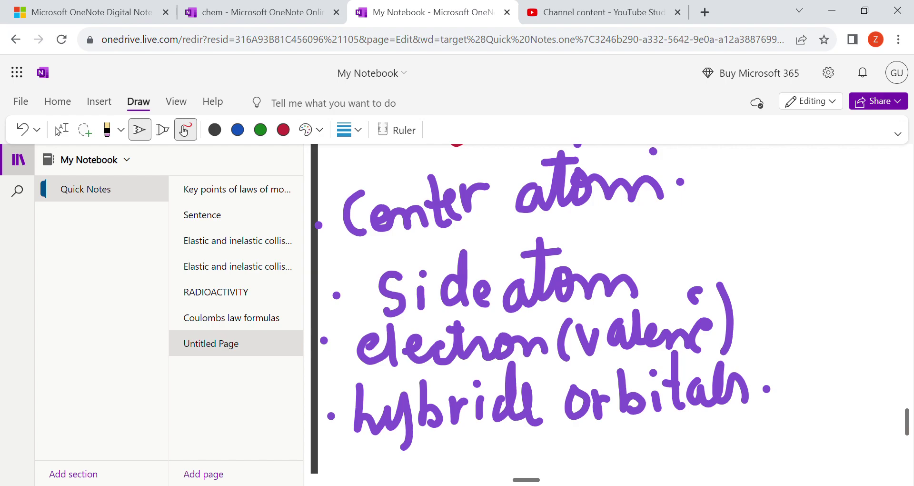
Draw a red bracket from the Structure of Molecules title down the right side
{"action": "scroll", "coordinate": [528, 309], "scroll_direction": "up", "scroll_amount": 5}
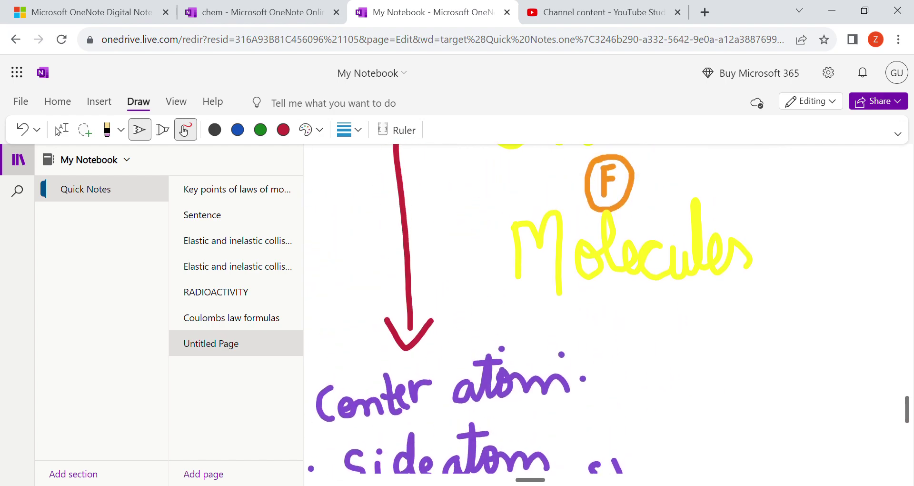
{"action": "scroll", "coordinate": [352, 316], "scroll_direction": "up", "scroll_amount": 5}
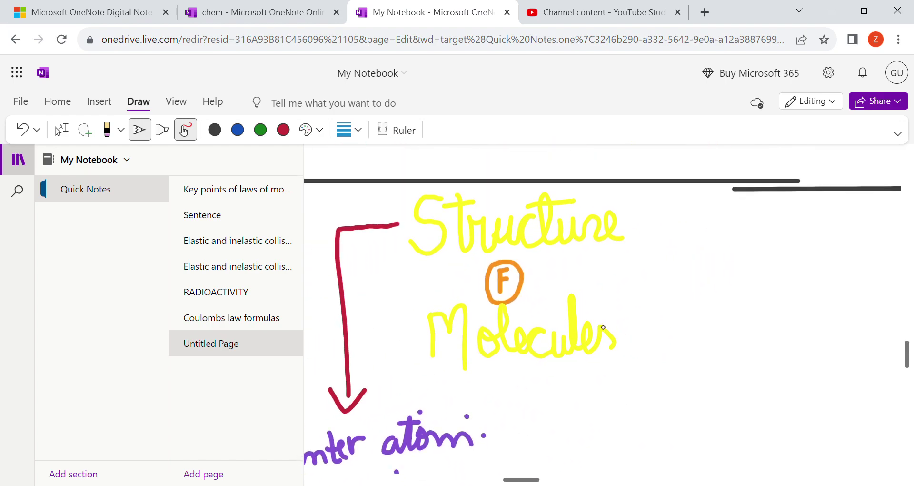
{"action": "scroll", "coordinate": [604, 327], "scroll_direction": "right", "scroll_amount": 8}
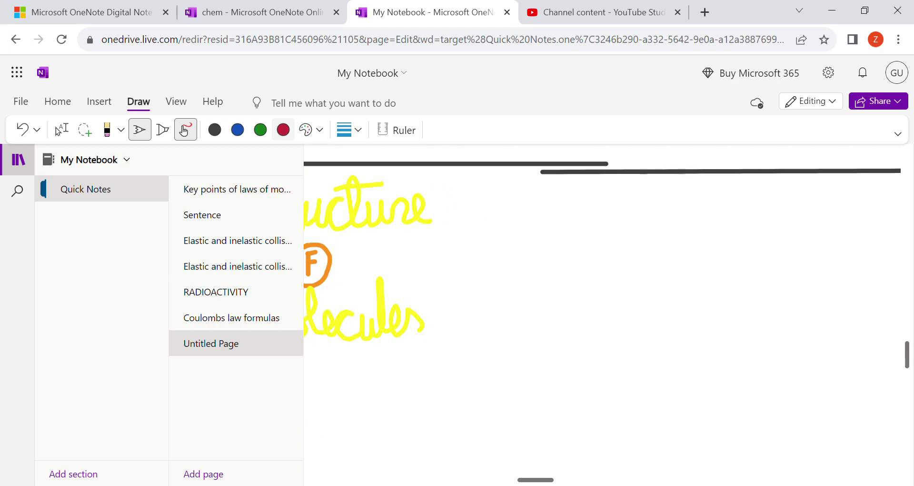
{"action": "mouse_move", "coordinate": [448, 204]}
{"action": "left_mouse_down"}
{"action": "mouse_move", "coordinate": [508, 200]}
{"action": "mouse_move", "coordinate": [519, 310]}
{"action": "mouse_move", "coordinate": [495, 351]}
{"action": "mouse_move", "coordinate": [393, 354]}
{"action": "mouse_move", "coordinate": [325, 370]}
{"action": "mouse_move", "coordinate": [325, 394]}
{"action": "left_mouse_up"}
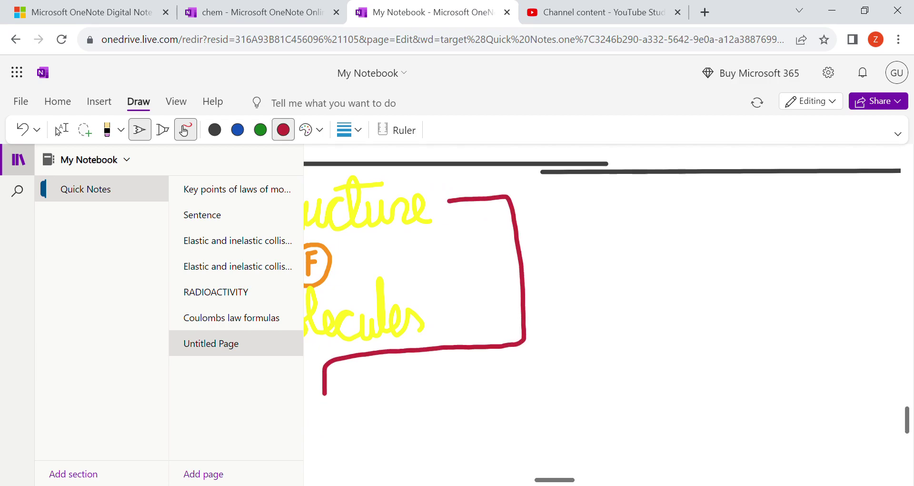
Handwrite the red heading 'Dot/Electronic' at the end of the bracket
{"action": "scroll", "coordinate": [518, 380], "scroll_direction": "down", "scroll_amount": 2}
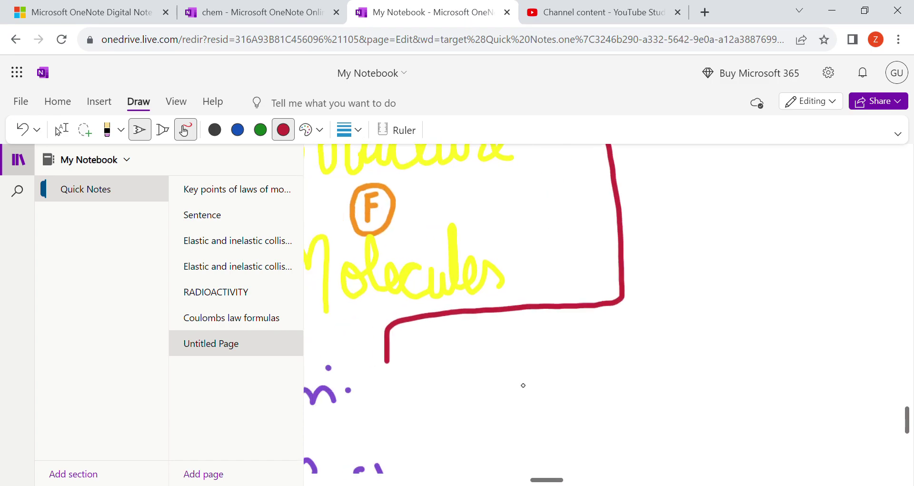
{"action": "scroll", "coordinate": [523, 385], "scroll_direction": "left", "scroll_amount": 1}
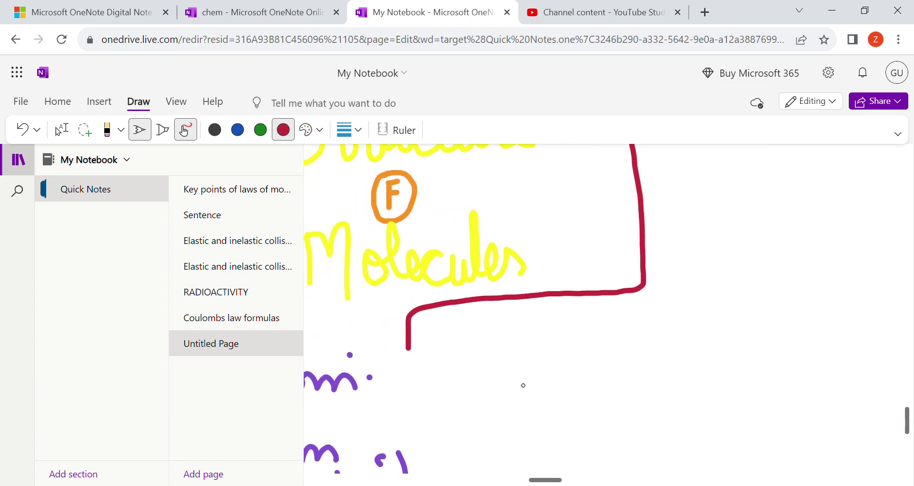
{"action": "mouse_move", "coordinate": [411, 366]}
{"action": "left_mouse_down"}
{"action": "mouse_move", "coordinate": [409, 397]}
{"action": "mouse_move", "coordinate": [418, 396]}
{"action": "left_mouse_up"}
{"action": "mouse_move", "coordinate": [450, 371]}
{"action": "left_mouse_down"}
{"action": "mouse_move", "coordinate": [445, 379]}
{"action": "mouse_move", "coordinate": [452, 374]}
{"action": "left_mouse_up"}
{"action": "mouse_move", "coordinate": [473, 344]}
{"action": "left_mouse_down"}
{"action": "mouse_move", "coordinate": [476, 387]}
{"action": "mouse_move", "coordinate": [490, 394]}
{"action": "left_mouse_up"}
{"action": "left_click_drag", "start_coordinate": [464, 366], "coordinate": [486, 362]}
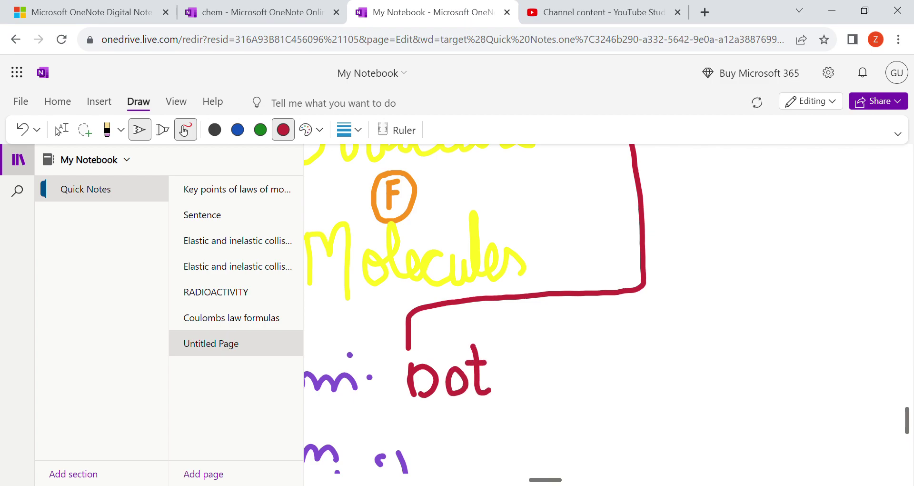
{"action": "left_click_drag", "start_coordinate": [513, 333], "coordinate": [507, 418]}
{"action": "mouse_move", "coordinate": [529, 348]}
{"action": "left_mouse_down"}
{"action": "mouse_move", "coordinate": [546, 379]}
{"action": "mouse_move", "coordinate": [544, 348]}
{"action": "left_mouse_up"}
{"action": "left_click_drag", "start_coordinate": [556, 333], "coordinate": [557, 376]}
{"action": "mouse_move", "coordinate": [565, 362]}
{"action": "left_mouse_down"}
{"action": "mouse_move", "coordinate": [575, 355]}
{"action": "mouse_move", "coordinate": [574, 374]}
{"action": "left_mouse_up"}
{"action": "mouse_move", "coordinate": [592, 350]}
{"action": "left_mouse_down"}
{"action": "mouse_move", "coordinate": [584, 369]}
{"action": "mouse_move", "coordinate": [592, 371]}
{"action": "left_mouse_up"}
{"action": "mouse_move", "coordinate": [607, 320]}
{"action": "left_mouse_down"}
{"action": "mouse_move", "coordinate": [606, 367]}
{"action": "mouse_move", "coordinate": [627, 369]}
{"action": "mouse_move", "coordinate": [668, 347]}
{"action": "mouse_move", "coordinate": [684, 364]}
{"action": "mouse_move", "coordinate": [696, 361]}
{"action": "left_mouse_up"}
{"action": "left_click_drag", "start_coordinate": [698, 327], "coordinate": [698, 329]}
{"action": "mouse_move", "coordinate": [728, 339]}
{"action": "left_mouse_down"}
{"action": "mouse_move", "coordinate": [712, 353]}
{"action": "mouse_move", "coordinate": [726, 364]}
{"action": "left_mouse_up"}
{"action": "left_click_drag", "start_coordinate": [601, 324], "coordinate": [619, 321]}
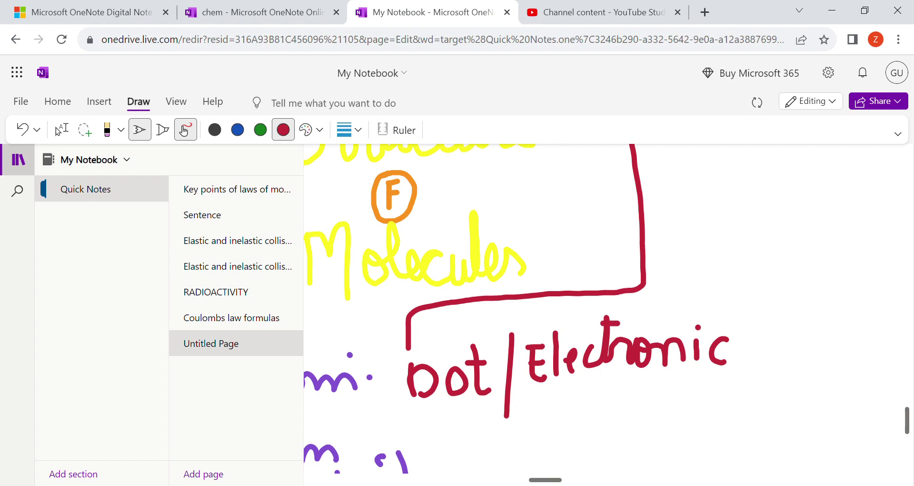
Write the red label 'CH4' under the Dot/Electronic heading
{"action": "scroll", "coordinate": [521, 382], "scroll_direction": "down", "scroll_amount": 3}
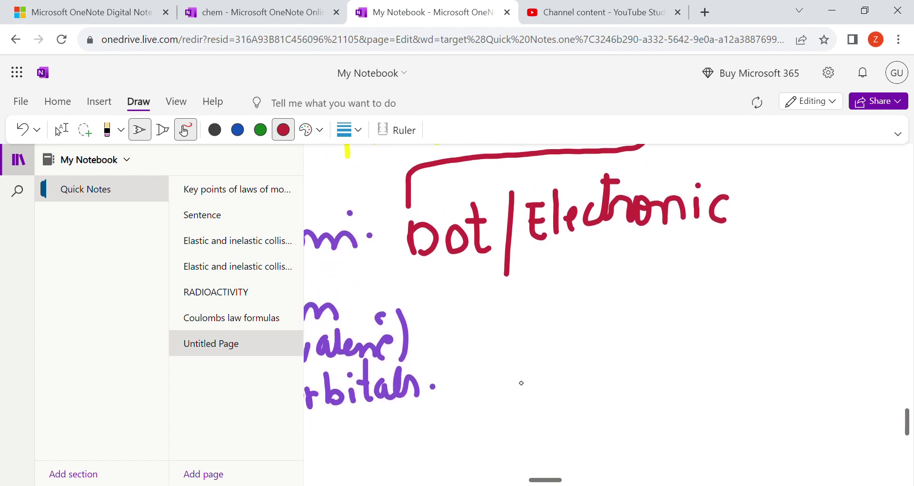
{"action": "mouse_move", "coordinate": [476, 304]}
{"action": "left_mouse_down"}
{"action": "mouse_move", "coordinate": [473, 330]}
{"action": "mouse_move", "coordinate": [493, 328]}
{"action": "left_mouse_up"}
{"action": "mouse_move", "coordinate": [506, 292]}
{"action": "left_mouse_down"}
{"action": "mouse_move", "coordinate": [508, 328]}
{"action": "mouse_move", "coordinate": [506, 310]}
{"action": "left_mouse_up"}
{"action": "mouse_move", "coordinate": [520, 299]}
{"action": "left_mouse_down"}
{"action": "mouse_move", "coordinate": [520, 312]}
{"action": "mouse_move", "coordinate": [535, 315]}
{"action": "left_mouse_up"}
{"action": "left_click_drag", "start_coordinate": [534, 301], "coordinate": [536, 328]}
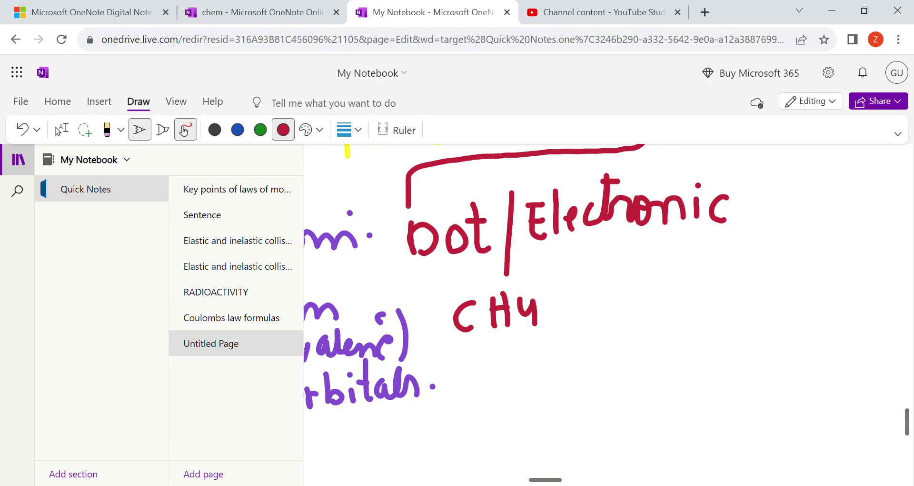
Draw a green carbon symbol C and place a blue electron dot beside it
{"action": "scroll", "coordinate": [516, 276], "scroll_direction": "down", "scroll_amount": 2}
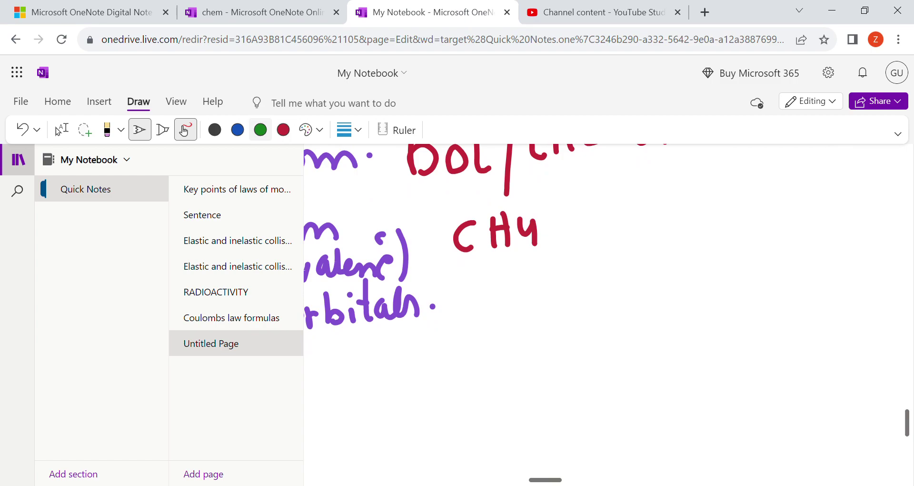
{"action": "mouse_move", "coordinate": [577, 327]}
{"action": "left_mouse_down"}
{"action": "mouse_move", "coordinate": [542, 347]}
{"action": "mouse_move", "coordinate": [584, 374]}
{"action": "left_mouse_up"}
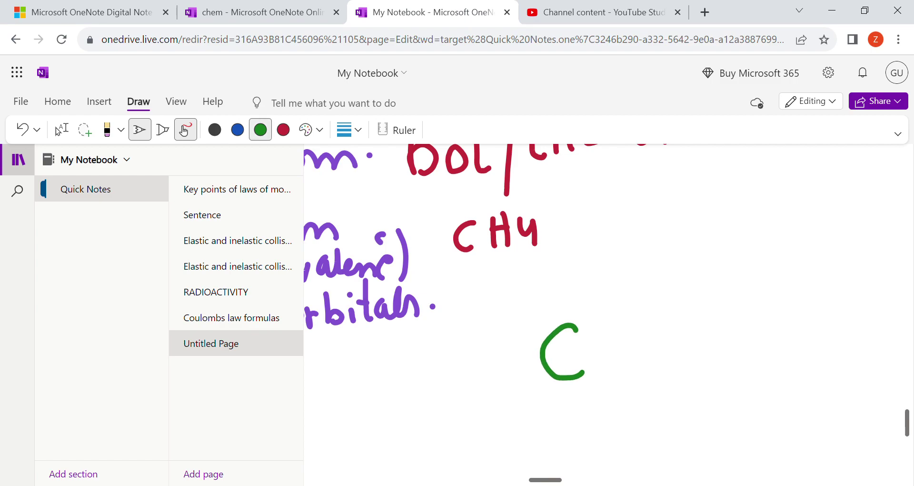
{"action": "left_click", "coordinate": [238, 129]}
{"action": "left_click", "coordinate": [564, 294]}
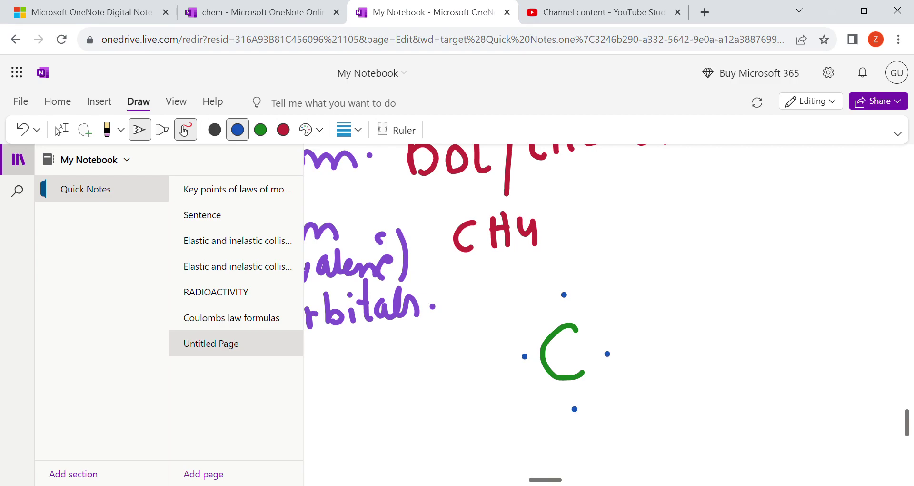
Write red H atoms above, right, left and below the green C
{"action": "left_click", "coordinate": [283, 130]}
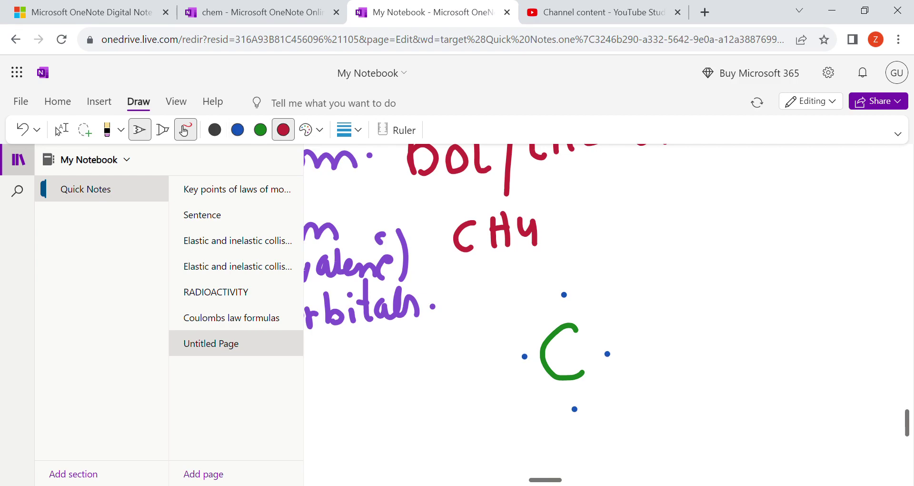
{"action": "mouse_move", "coordinate": [555, 215]}
{"action": "left_mouse_down"}
{"action": "mouse_move", "coordinate": [555, 244]}
{"action": "mouse_move", "coordinate": [574, 244]}
{"action": "mouse_move", "coordinate": [570, 228]}
{"action": "left_mouse_up"}
{"action": "mouse_move", "coordinate": [647, 326]}
{"action": "left_mouse_down"}
{"action": "mouse_move", "coordinate": [648, 356]}
{"action": "mouse_move", "coordinate": [669, 355]}
{"action": "mouse_move", "coordinate": [665, 338]}
{"action": "left_mouse_up"}
{"action": "left_click_drag", "start_coordinate": [435, 347], "coordinate": [436, 369]}
{"action": "mouse_move", "coordinate": [463, 339]}
{"action": "left_mouse_down"}
{"action": "mouse_move", "coordinate": [465, 369]}
{"action": "mouse_move", "coordinate": [461, 354]}
{"action": "left_mouse_up"}
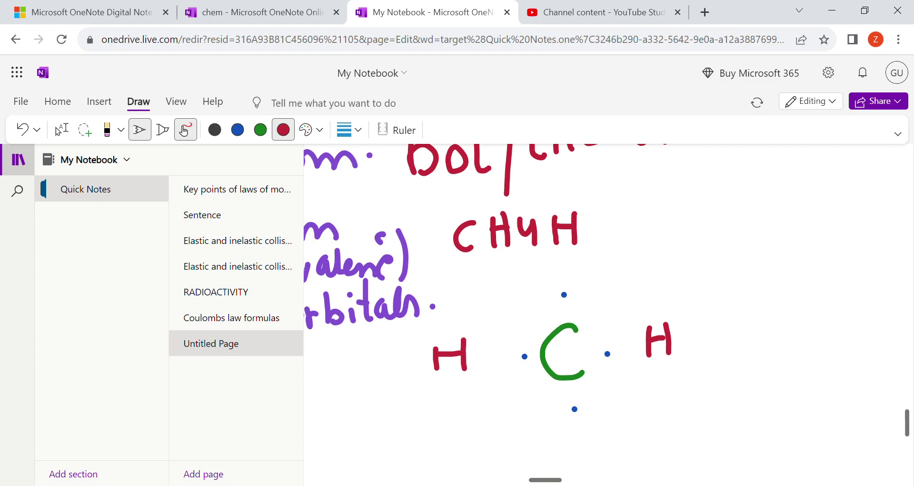
{"action": "scroll", "coordinate": [547, 309], "scroll_direction": "down", "scroll_amount": 2}
{"action": "left_click_drag", "start_coordinate": [548, 367], "coordinate": [549, 400]}
{"action": "mouse_move", "coordinate": [570, 358]}
{"action": "left_mouse_down"}
{"action": "mouse_move", "coordinate": [572, 396]}
{"action": "mouse_move", "coordinate": [563, 381]}
{"action": "mouse_move", "coordinate": [574, 378]}
{"action": "left_mouse_up"}
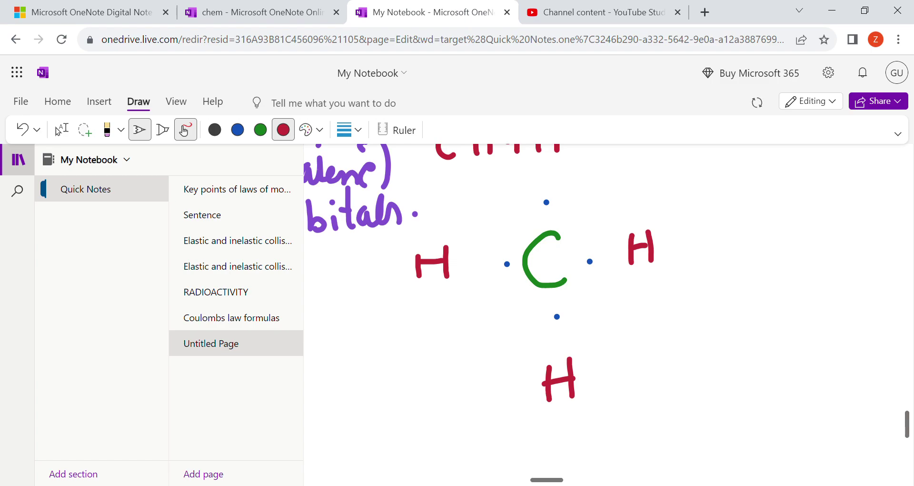
Add blue electron dots next to the bottom, right and top H atoms
{"action": "left_click", "coordinate": [237, 129]}
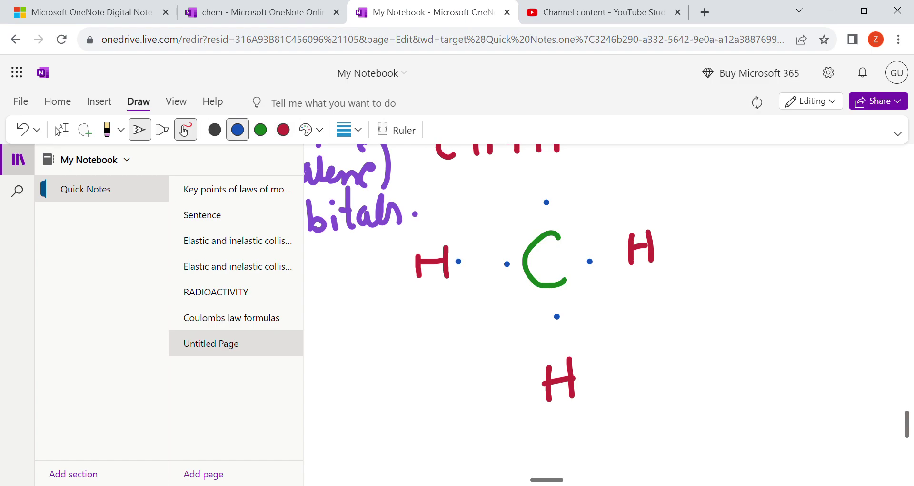
{"action": "left_click", "coordinate": [558, 352]}
{"action": "left_click", "coordinate": [620, 252]}
{"action": "left_click", "coordinate": [542, 155]}
{"action": "scroll", "coordinate": [478, 284], "scroll_direction": "up", "scroll_amount": 1}
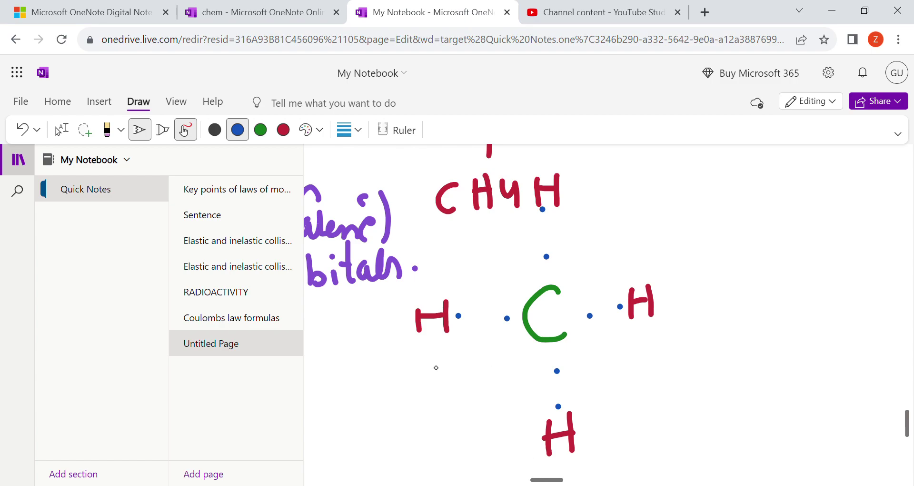
{"action": "scroll", "coordinate": [436, 368], "scroll_direction": "right", "scroll_amount": 3}
{"action": "scroll", "coordinate": [436, 368], "scroll_direction": "up", "scroll_amount": 2}
{"action": "scroll", "coordinate": [436, 368], "scroll_direction": "up", "scroll_amount": 2}
{"action": "scroll", "coordinate": [436, 368], "scroll_direction": "right", "scroll_amount": 3}
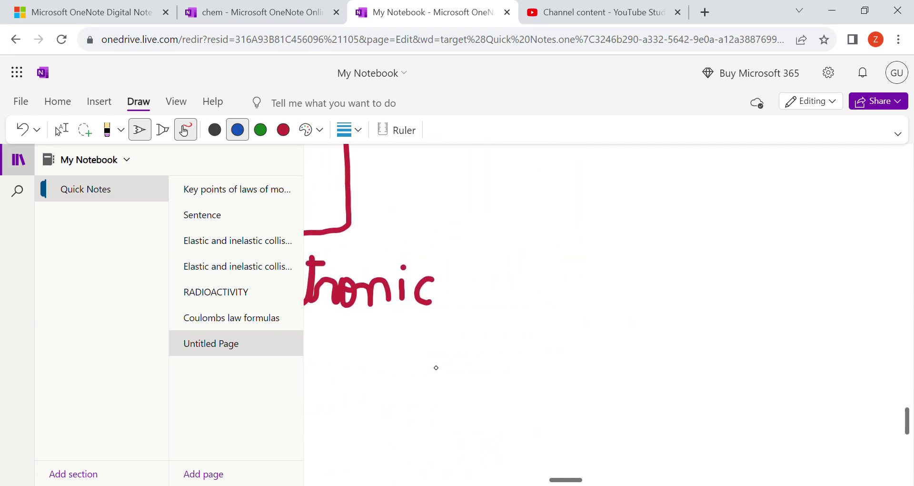
Draw a red arrow curving down from the Electronic heading
{"action": "left_click", "coordinate": [284, 129]}
{"action": "mouse_move", "coordinate": [346, 224]}
{"action": "left_mouse_down"}
{"action": "mouse_move", "coordinate": [536, 215]}
{"action": "mouse_move", "coordinate": [546, 260]}
{"action": "mouse_move", "coordinate": [529, 264]}
{"action": "mouse_move", "coordinate": [561, 246]}
{"action": "left_mouse_up"}
{"action": "scroll", "coordinate": [457, 285], "scroll_direction": "up", "scroll_amount": 1}
{"action": "scroll", "coordinate": [457, 286], "scroll_direction": "right", "scroll_amount": 1}
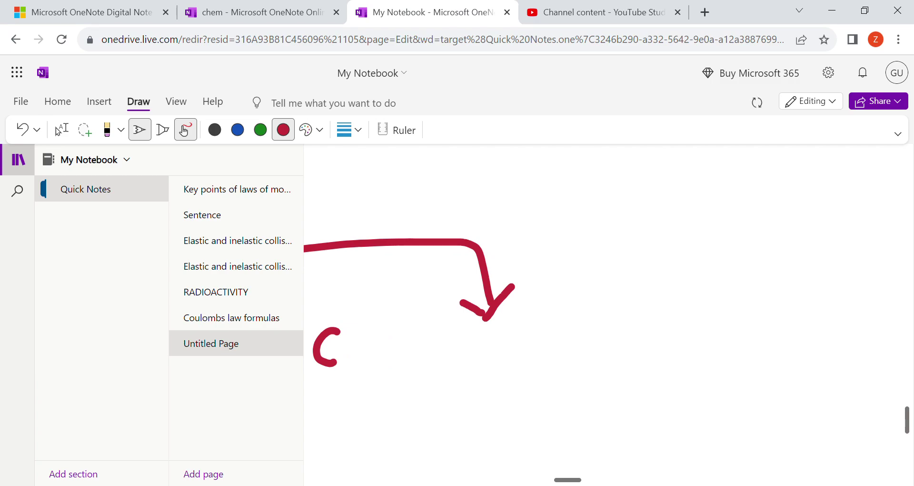
Handwrite 'Solidlines' in red beneath the arrowhead
{"action": "left_click_drag", "start_coordinate": [445, 339], "coordinate": [418, 377]}
{"action": "left_click_drag", "start_coordinate": [461, 356], "coordinate": [483, 373]}
{"action": "mouse_move", "coordinate": [496, 339]}
{"action": "left_mouse_down"}
{"action": "mouse_move", "coordinate": [496, 374]}
{"action": "mouse_move", "coordinate": [517, 364]}
{"action": "left_mouse_up"}
{"action": "mouse_move", "coordinate": [522, 311]}
{"action": "left_mouse_down"}
{"action": "mouse_move", "coordinate": [525, 366]}
{"action": "mouse_move", "coordinate": [541, 322]}
{"action": "mouse_move", "coordinate": [543, 357]}
{"action": "left_mouse_up"}
{"action": "left_click_drag", "start_coordinate": [556, 334], "coordinate": [556, 357]}
{"action": "left_click_drag", "start_coordinate": [556, 317], "coordinate": [557, 323]}
{"action": "left_click_drag", "start_coordinate": [567, 329], "coordinate": [595, 350]}
{"action": "mouse_move", "coordinate": [603, 339]}
{"action": "left_mouse_down"}
{"action": "mouse_move", "coordinate": [618, 333]}
{"action": "mouse_move", "coordinate": [622, 348]}
{"action": "mouse_move", "coordinate": [642, 340]}
{"action": "mouse_move", "coordinate": [631, 347]}
{"action": "left_mouse_up"}
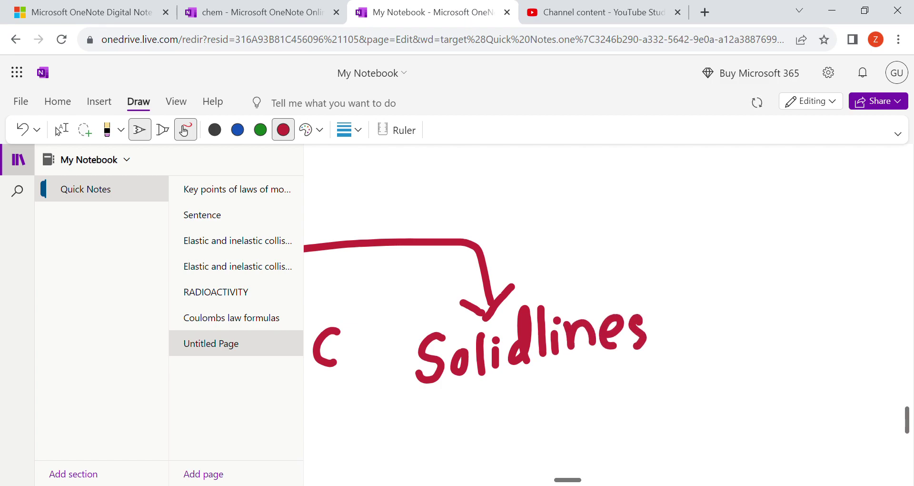
{"action": "scroll", "coordinate": [476, 285], "scroll_direction": "down", "scroll_amount": 3}
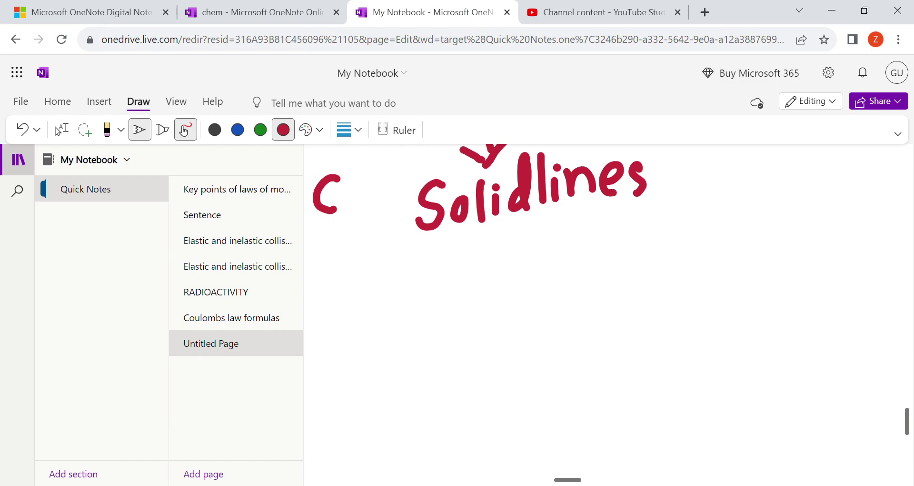
{"action": "scroll", "coordinate": [603, 310], "scroll_direction": "down", "scroll_amount": 5}
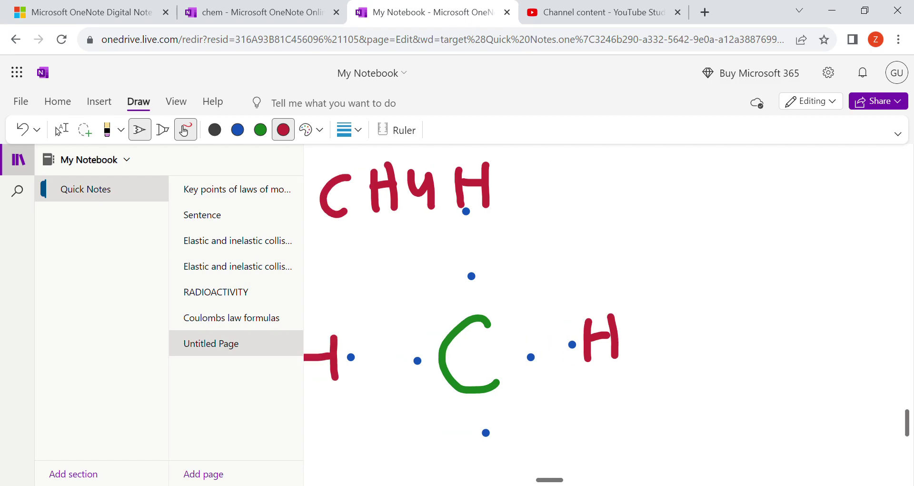
{"action": "scroll", "coordinate": [476, 310], "scroll_direction": "left", "scroll_amount": 2}
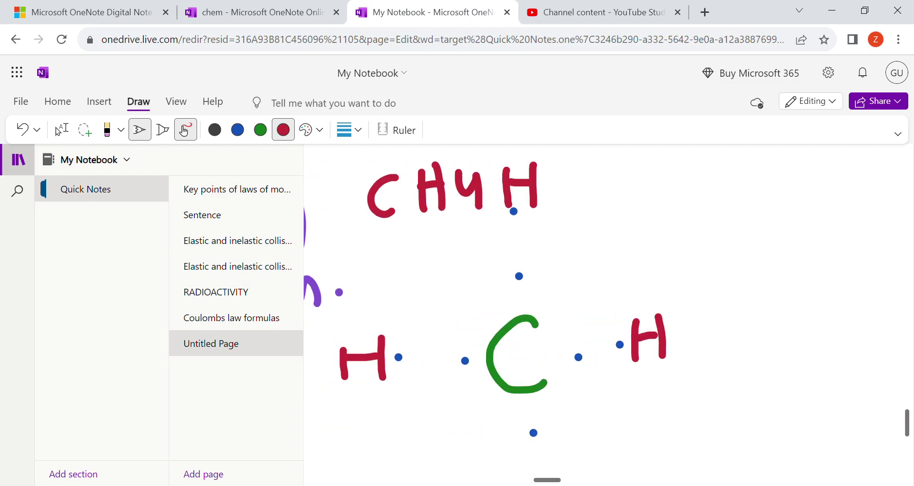
{"action": "scroll", "coordinate": [607, 314], "scroll_direction": "right", "scroll_amount": 2}
{"action": "scroll", "coordinate": [608, 314], "scroll_direction": "up", "scroll_amount": 5}
{"action": "scroll", "coordinate": [607, 314], "scroll_direction": "right", "scroll_amount": 2}
{"action": "scroll", "coordinate": [476, 238], "scroll_direction": "right", "scroll_amount": 1}
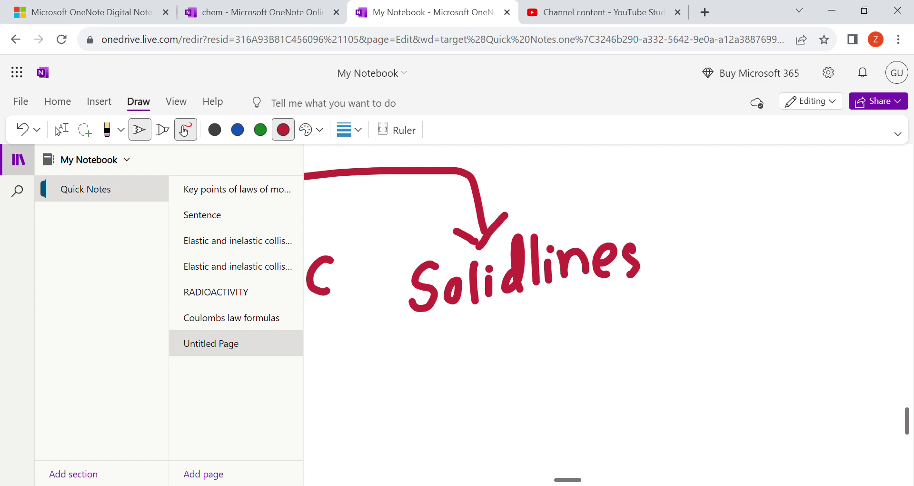
{"action": "scroll", "coordinate": [607, 314], "scroll_direction": "left", "scroll_amount": 10}
{"action": "scroll", "coordinate": [608, 315], "scroll_direction": "down", "scroll_amount": 5}
{"action": "scroll", "coordinate": [607, 314], "scroll_direction": "left", "scroll_amount": 1}
{"action": "scroll", "coordinate": [607, 315], "scroll_direction": "right", "scroll_amount": 3}
{"action": "scroll", "coordinate": [551, 392], "scroll_direction": "up", "scroll_amount": 5}
{"action": "scroll", "coordinate": [551, 391], "scroll_direction": "right", "scroll_amount": 2}
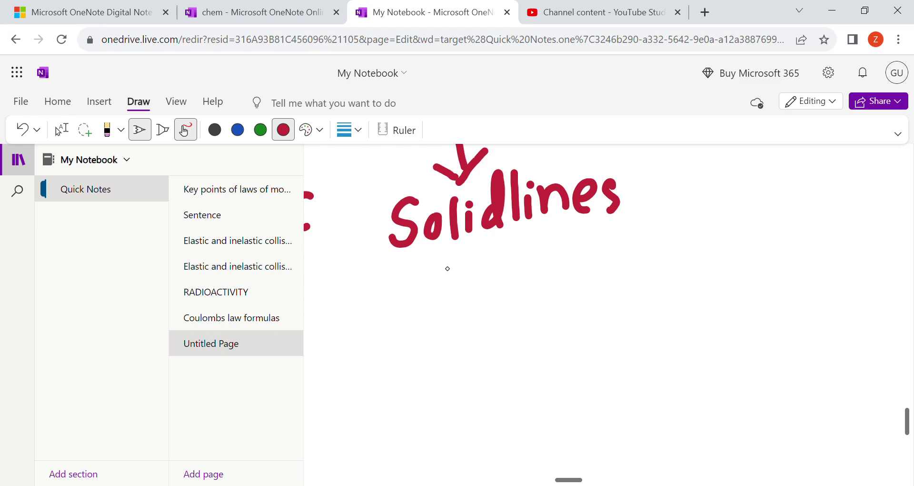
{"action": "scroll", "coordinate": [448, 268], "scroll_direction": "left", "scroll_amount": 2}
{"action": "scroll", "coordinate": [448, 268], "scroll_direction": "right", "scroll_amount": 3}
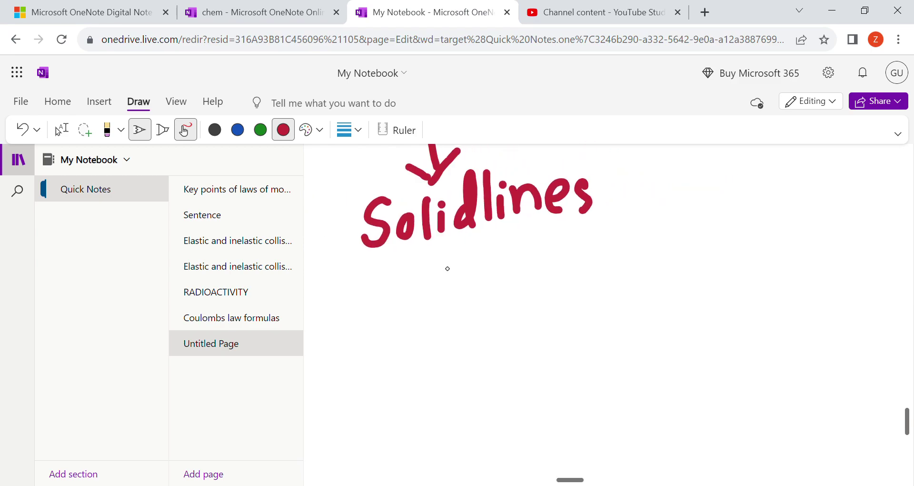
In green ink, write a C below Solidlines with H atoms left, above, right and below it
{"action": "left_click", "coordinate": [261, 130]}
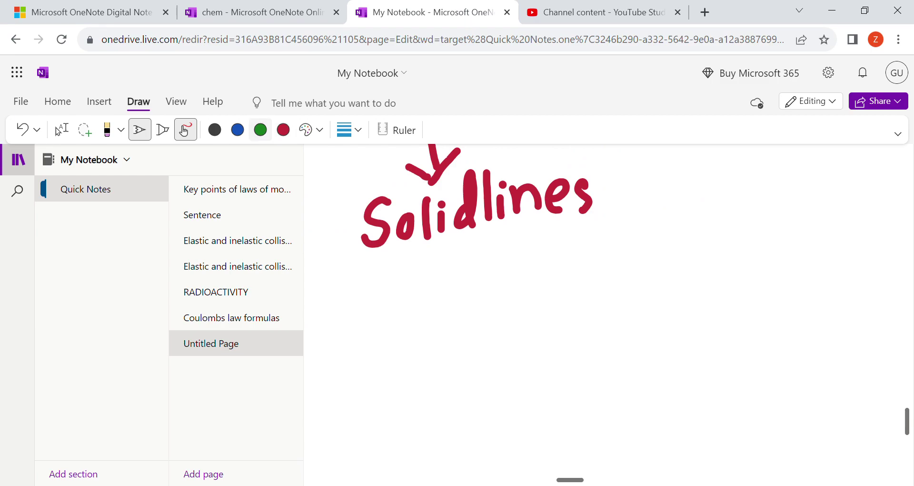
{"action": "mouse_move", "coordinate": [512, 341]}
{"action": "left_mouse_down"}
{"action": "mouse_move", "coordinate": [492, 384]}
{"action": "mouse_move", "coordinate": [510, 389]}
{"action": "left_mouse_up"}
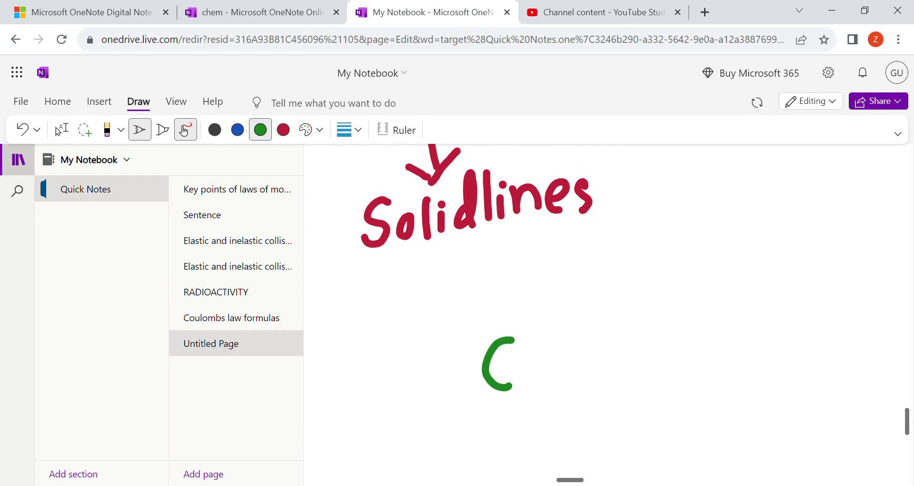
{"action": "left_click_drag", "start_coordinate": [349, 342], "coordinate": [348, 388]}
{"action": "left_click_drag", "start_coordinate": [379, 338], "coordinate": [379, 380]}
{"action": "left_click_drag", "start_coordinate": [346, 364], "coordinate": [384, 360]}
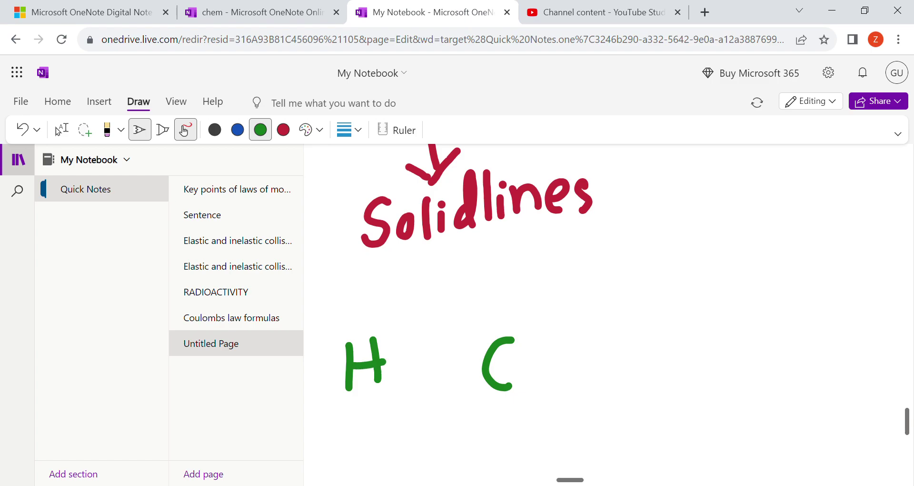
{"action": "left_click_drag", "start_coordinate": [493, 274], "coordinate": [493, 301]}
{"action": "mouse_move", "coordinate": [510, 273]}
{"action": "left_mouse_down"}
{"action": "mouse_move", "coordinate": [514, 300]}
{"action": "mouse_move", "coordinate": [509, 285]}
{"action": "left_mouse_up"}
{"action": "mouse_move", "coordinate": [591, 326]}
{"action": "left_mouse_down"}
{"action": "mouse_move", "coordinate": [595, 376]}
{"action": "mouse_move", "coordinate": [620, 376]}
{"action": "left_mouse_up"}
{"action": "left_click_drag", "start_coordinate": [591, 351], "coordinate": [615, 351]}
{"action": "left_click_drag", "start_coordinate": [493, 419], "coordinate": [496, 449]}
{"action": "mouse_move", "coordinate": [520, 416]}
{"action": "left_mouse_down"}
{"action": "mouse_move", "coordinate": [523, 449]}
{"action": "mouse_move", "coordinate": [522, 431]}
{"action": "left_mouse_up"}
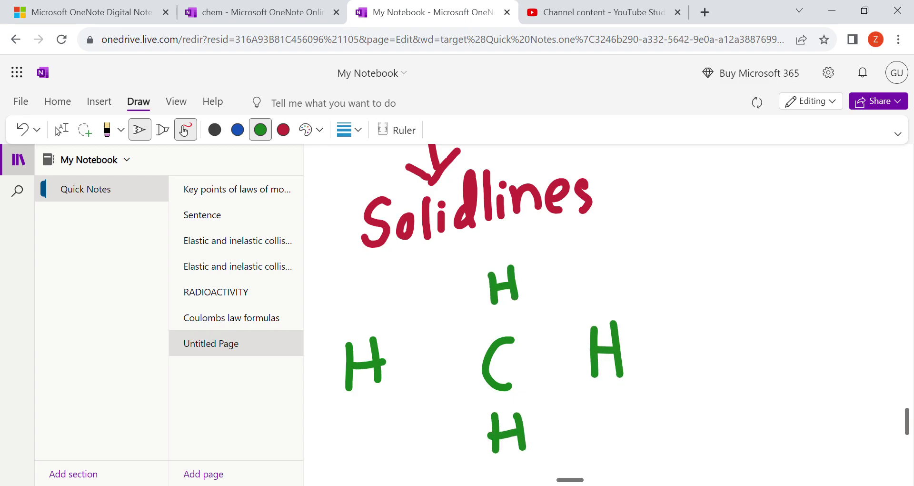
In blue ink, add electron dots around the C and bonds to the left, top and right H atoms
{"action": "left_click", "coordinate": [237, 130]}
{"action": "left_click", "coordinate": [390, 361]}
{"action": "left_click", "coordinate": [475, 367]}
{"action": "left_click", "coordinate": [512, 312]}
{"action": "left_click", "coordinate": [501, 400]}
{"action": "left_click", "coordinate": [568, 350]}
{"action": "left_click_drag", "start_coordinate": [394, 360], "coordinate": [456, 360]}
{"action": "left_click", "coordinate": [512, 330]}
{"action": "left_click_drag", "start_coordinate": [524, 308], "coordinate": [524, 325]}
{"action": "left_click_drag", "start_coordinate": [522, 357], "coordinate": [560, 352]}
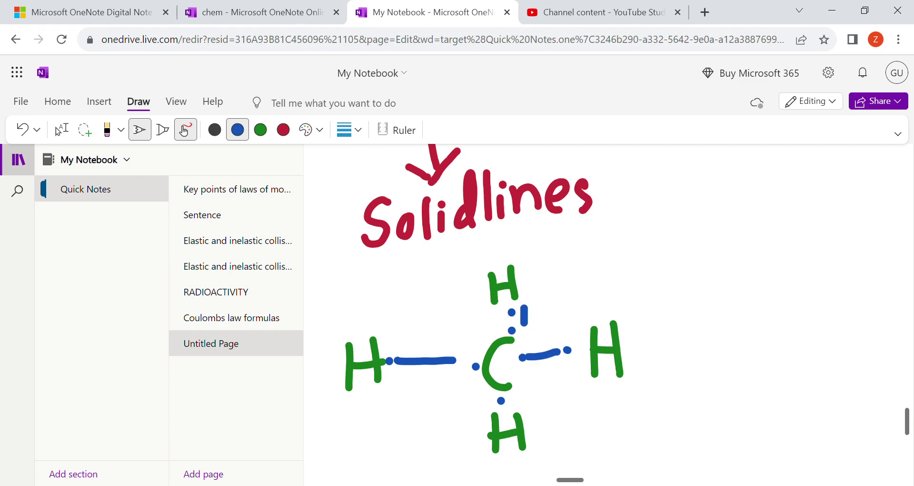
Erase the C and the H below it, then redraw the C in green
{"action": "scroll", "coordinate": [483, 309], "scroll_direction": "down", "scroll_amount": 3}
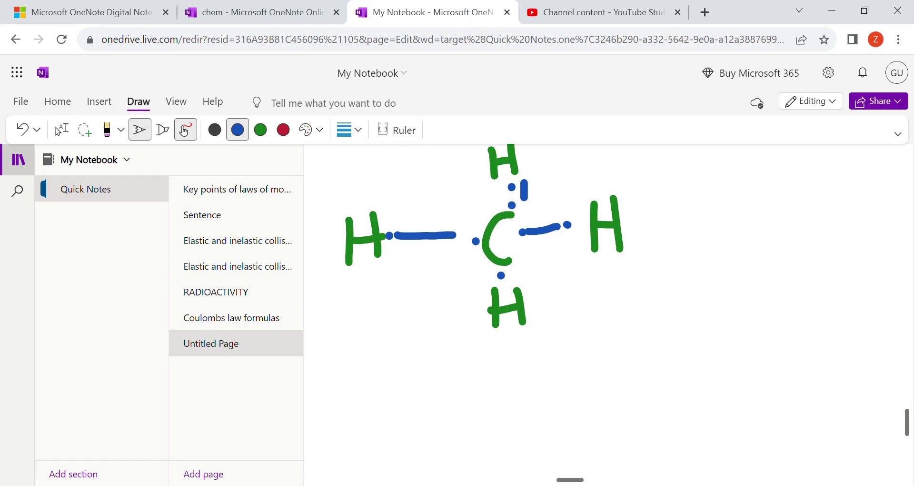
{"action": "left_click", "coordinate": [185, 130]}
{"action": "left_click", "coordinate": [152, 153]}
{"action": "left_click_drag", "start_coordinate": [510, 214], "coordinate": [508, 323]}
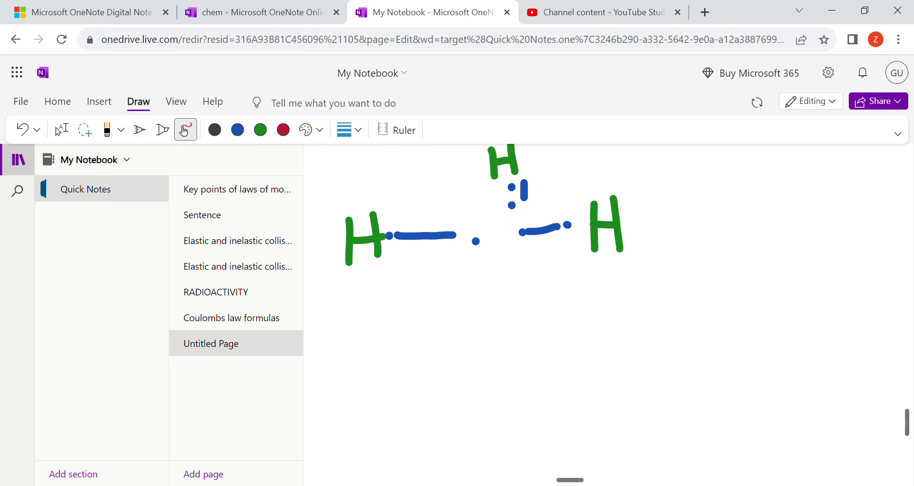
{"action": "left_click", "coordinate": [139, 129]}
{"action": "left_click", "coordinate": [260, 130]}
{"action": "mouse_move", "coordinate": [512, 217]}
{"action": "left_mouse_down"}
{"action": "mouse_move", "coordinate": [497, 217]}
{"action": "mouse_move", "coordinate": [495, 240]}
{"action": "mouse_move", "coordinate": [512, 240]}
{"action": "left_mouse_up"}
Add a blue dot below the C, erase stray strokes, and redraw the bottom bond and H in blue
{"action": "left_click", "coordinate": [215, 130]}
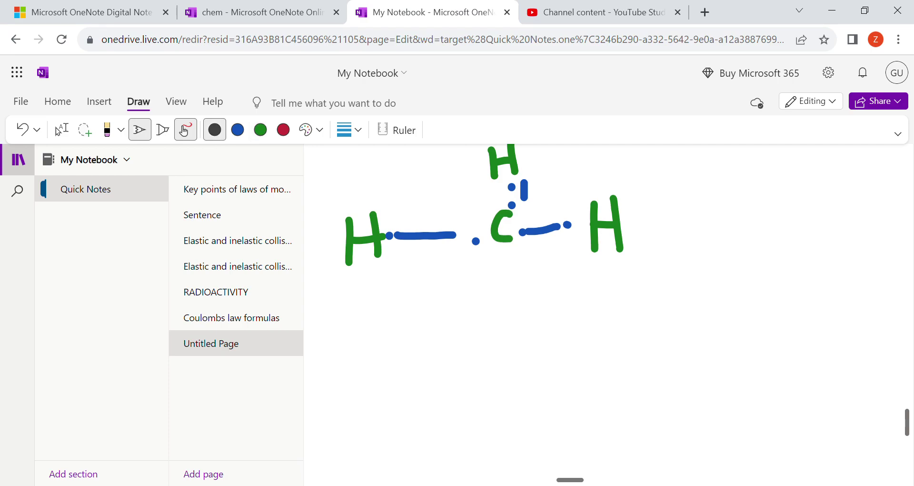
{"action": "left_click", "coordinate": [238, 130]}
{"action": "left_click", "coordinate": [507, 262]}
{"action": "mouse_move", "coordinate": [510, 288]}
{"action": "left_mouse_down"}
{"action": "mouse_move", "coordinate": [507, 341]}
{"action": "mouse_move", "coordinate": [526, 337]}
{"action": "mouse_move", "coordinate": [527, 322]}
{"action": "mouse_move", "coordinate": [506, 381]}
{"action": "left_mouse_up"}
{"action": "left_click", "coordinate": [140, 130]}
{"action": "left_click", "coordinate": [142, 156]}
{"action": "left_click", "coordinate": [508, 296]}
{"action": "mouse_move", "coordinate": [529, 327]}
{"action": "left_mouse_down"}
{"action": "mouse_move", "coordinate": [530, 377]}
{"action": "mouse_move", "coordinate": [528, 353]}
{"action": "left_mouse_up"}
{"action": "left_click_drag", "start_coordinate": [500, 256], "coordinate": [504, 286]}
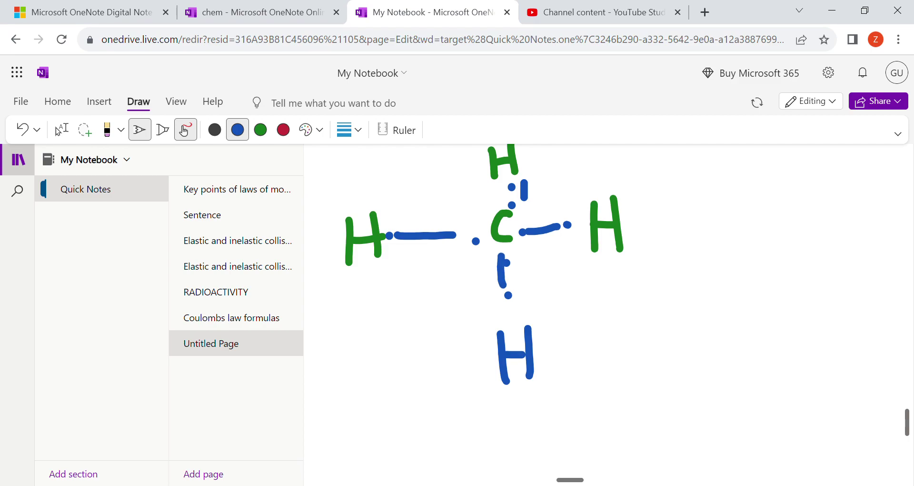
Draw blue up-right and down-right lines from the C, each labelled SP3
{"action": "scroll", "coordinate": [485, 305], "scroll_direction": "up", "scroll_amount": 2}
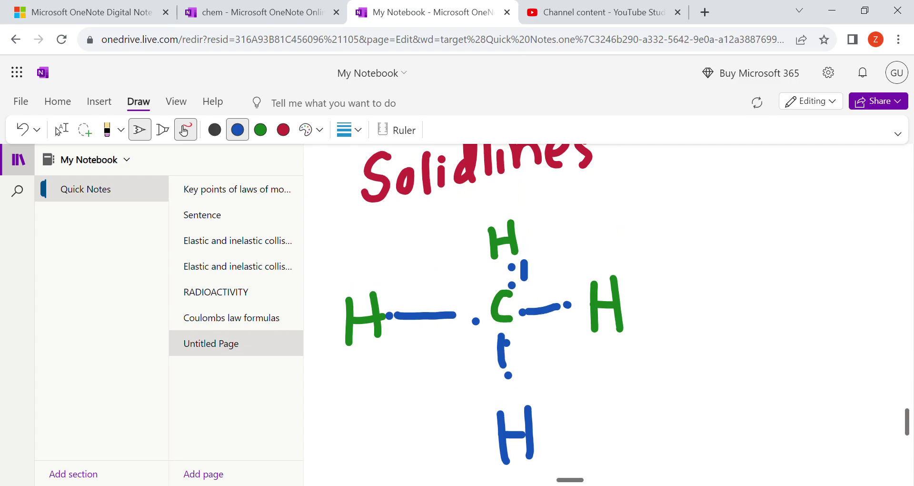
{"action": "mouse_move", "coordinate": [511, 265]}
{"action": "left_mouse_down"}
{"action": "mouse_move", "coordinate": [619, 230]}
{"action": "mouse_move", "coordinate": [615, 238]}
{"action": "left_mouse_up"}
{"action": "mouse_move", "coordinate": [638, 205]}
{"action": "left_mouse_down"}
{"action": "mouse_move", "coordinate": [635, 236]}
{"action": "mouse_move", "coordinate": [650, 203]}
{"action": "mouse_move", "coordinate": [638, 217]}
{"action": "left_mouse_up"}
{"action": "left_click_drag", "start_coordinate": [665, 186], "coordinate": [672, 205]}
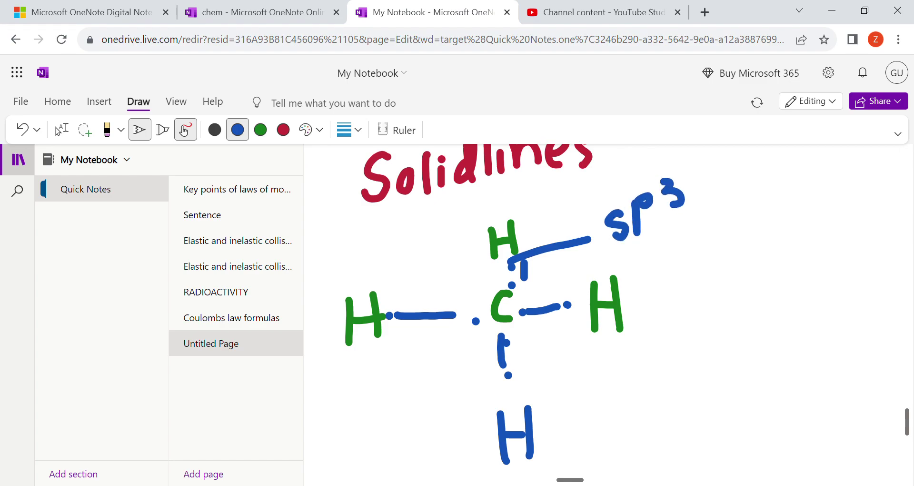
{"action": "mouse_move", "coordinate": [511, 307]}
{"action": "left_mouse_down"}
{"action": "mouse_move", "coordinate": [631, 397]}
{"action": "mouse_move", "coordinate": [624, 408]}
{"action": "left_mouse_up"}
{"action": "mouse_move", "coordinate": [653, 371]}
{"action": "left_mouse_down"}
{"action": "mouse_move", "coordinate": [652, 414]}
{"action": "mouse_move", "coordinate": [656, 388]}
{"action": "mouse_move", "coordinate": [685, 377]}
{"action": "mouse_move", "coordinate": [686, 392]}
{"action": "left_mouse_up"}
Draw blue down-left and up-left lines from the C, each labelled SP3
{"action": "mouse_move", "coordinate": [508, 328]}
{"action": "left_mouse_down"}
{"action": "mouse_move", "coordinate": [381, 410]}
{"action": "mouse_move", "coordinate": [376, 434]}
{"action": "left_mouse_up"}
{"action": "mouse_move", "coordinate": [404, 424]}
{"action": "left_mouse_down"}
{"action": "mouse_move", "coordinate": [405, 397]}
{"action": "mouse_move", "coordinate": [418, 405]}
{"action": "mouse_move", "coordinate": [405, 411]}
{"action": "left_mouse_up"}
{"action": "mouse_move", "coordinate": [434, 391]}
{"action": "left_mouse_down"}
{"action": "mouse_move", "coordinate": [447, 406]}
{"action": "mouse_move", "coordinate": [434, 422]}
{"action": "left_mouse_up"}
{"action": "left_click_drag", "start_coordinate": [479, 317], "coordinate": [431, 259]}
{"action": "mouse_move", "coordinate": [397, 217]}
{"action": "left_mouse_down"}
{"action": "mouse_move", "coordinate": [389, 224]}
{"action": "mouse_move", "coordinate": [404, 239]}
{"action": "mouse_move", "coordinate": [435, 204]}
{"action": "mouse_move", "coordinate": [431, 221]}
{"action": "left_mouse_up"}
{"action": "left_click_drag", "start_coordinate": [447, 192], "coordinate": [450, 220]}
Add extra lines beside the SP3 bonds and write S marks next to the lower-left, right and top labels
{"action": "left_click_drag", "start_coordinate": [389, 317], "coordinate": [350, 374]}
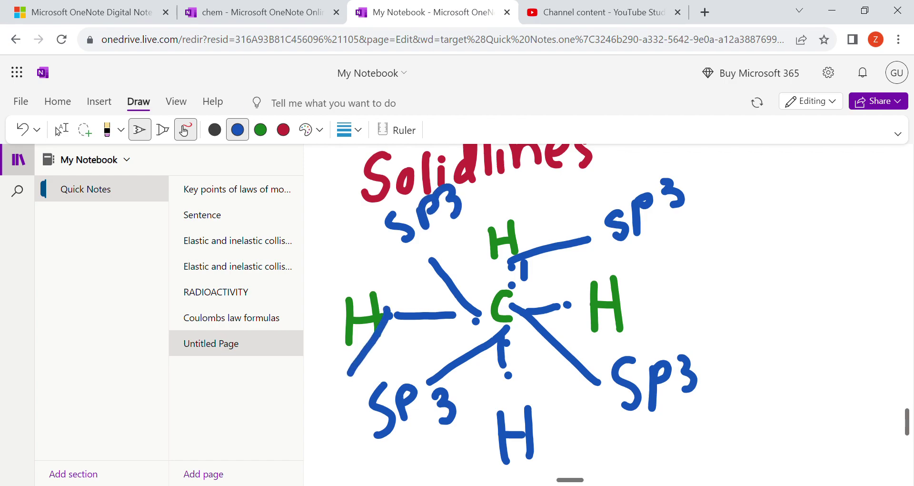
{"action": "scroll", "coordinate": [605, 309], "scroll_direction": "left", "scroll_amount": 3}
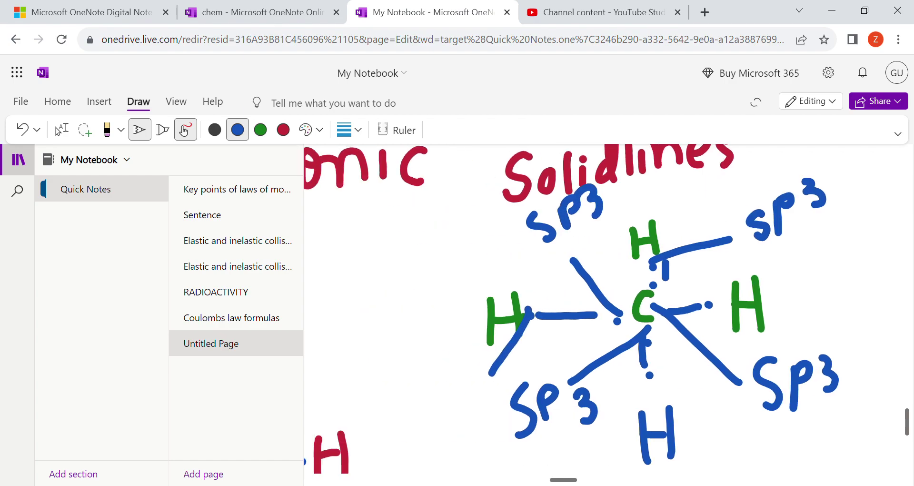
{"action": "left_click_drag", "start_coordinate": [478, 370], "coordinate": [463, 407]}
{"action": "left_click_drag", "start_coordinate": [649, 369], "coordinate": [699, 415]}
{"action": "mouse_move", "coordinate": [729, 408]}
{"action": "left_mouse_down"}
{"action": "mouse_move", "coordinate": [741, 407]}
{"action": "mouse_move", "coordinate": [728, 436]}
{"action": "left_mouse_up"}
{"action": "scroll", "coordinate": [605, 309], "scroll_direction": "right", "scroll_amount": 5}
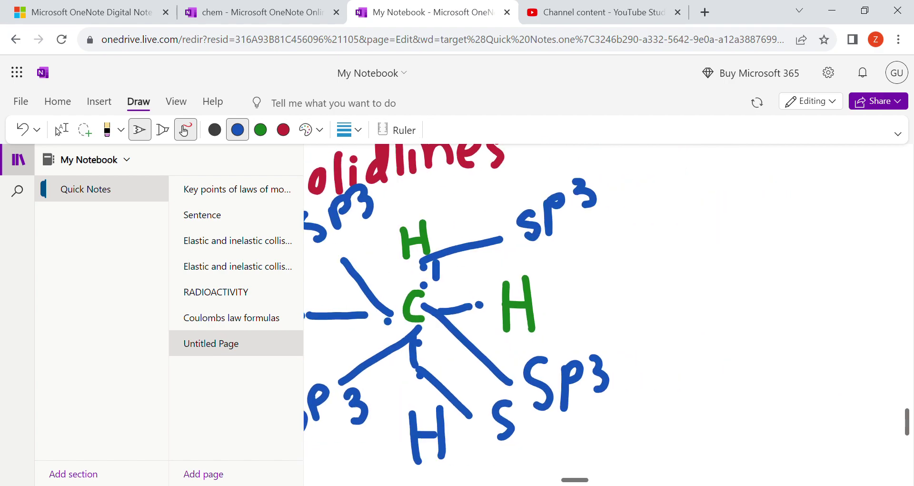
{"action": "left_click_drag", "start_coordinate": [423, 276], "coordinate": [554, 251]}
{"action": "left_click_drag", "start_coordinate": [594, 233], "coordinate": [574, 261]}
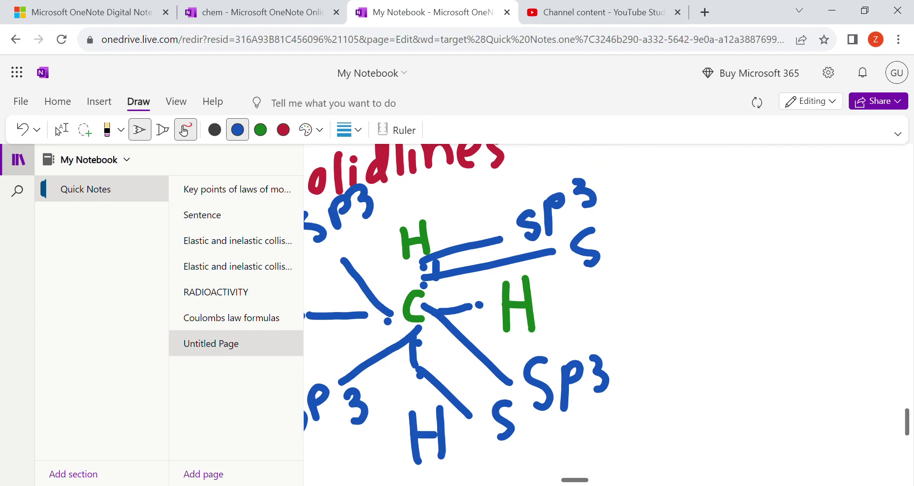
{"action": "scroll", "coordinate": [604, 309], "scroll_direction": "right", "scroll_amount": 1}
{"action": "scroll", "coordinate": [604, 310], "scroll_direction": "up", "scroll_amount": 2}
{"action": "scroll", "coordinate": [443, 266], "scroll_direction": "up", "scroll_amount": 1}
In red ink, extend the arrow's top line to the right beside the solid-line CH4
{"action": "scroll", "coordinate": [442, 266], "scroll_direction": "left", "scroll_amount": 1}
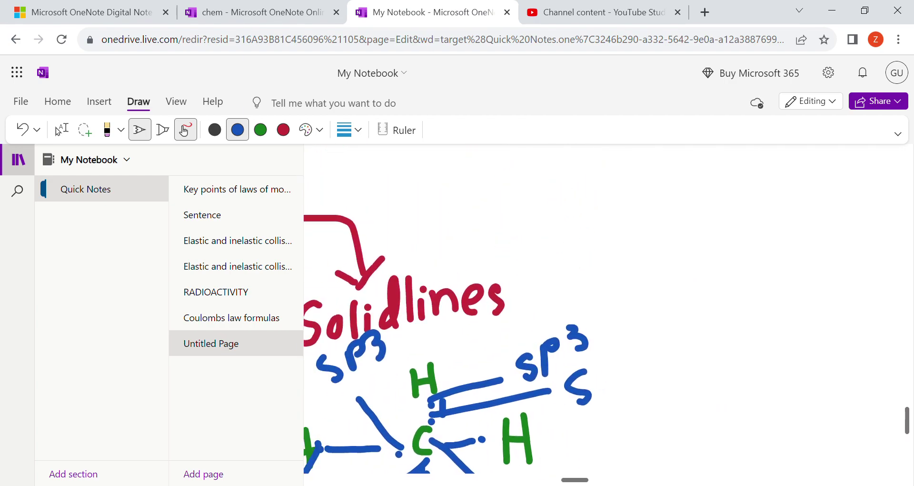
{"action": "left_click", "coordinate": [289, 130]}
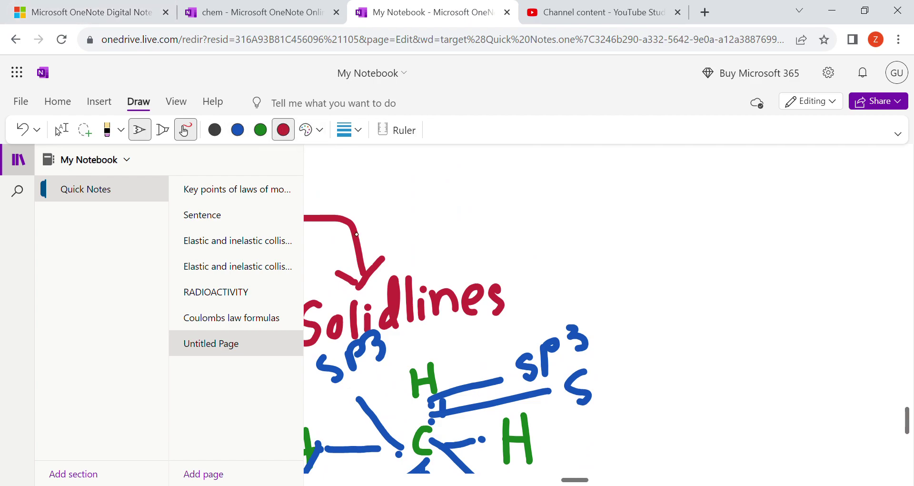
{"action": "mouse_move", "coordinate": [343, 218]}
{"action": "left_mouse_down"}
{"action": "mouse_move", "coordinate": [461, 232]}
{"action": "mouse_move", "coordinate": [543, 223]}
{"action": "mouse_move", "coordinate": [671, 230]}
{"action": "mouse_move", "coordinate": [678, 262]}
{"action": "mouse_move", "coordinate": [698, 246]}
{"action": "left_mouse_up"}
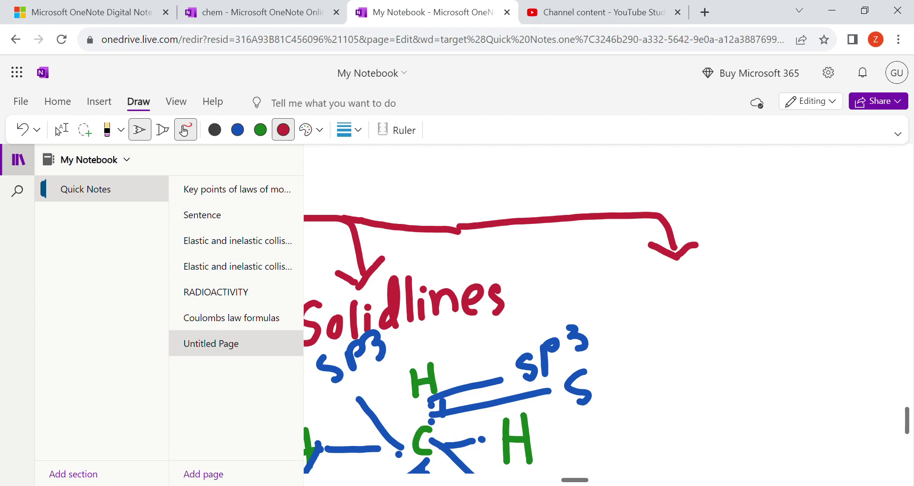
{"action": "scroll", "coordinate": [609, 309], "scroll_direction": "right", "scroll_amount": 4}
{"action": "scroll", "coordinate": [524, 333], "scroll_direction": "up", "scroll_amount": 5}
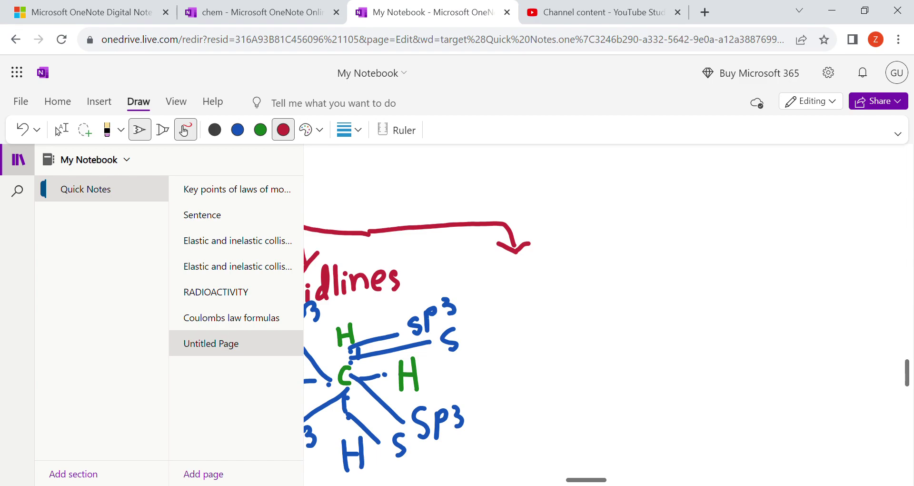
Draw the red orbital lobes, label the top lobe sp3, and mark + signs in the lobes
{"action": "mouse_move", "coordinate": [573, 367]}
{"action": "left_mouse_down"}
{"action": "mouse_move", "coordinate": [582, 341]}
{"action": "mouse_move", "coordinate": [580, 365]}
{"action": "mouse_move", "coordinate": [562, 309]}
{"action": "mouse_move", "coordinate": [586, 365]}
{"action": "mouse_move", "coordinate": [577, 395]}
{"action": "mouse_move", "coordinate": [571, 372]}
{"action": "mouse_move", "coordinate": [594, 427]}
{"action": "mouse_move", "coordinate": [582, 368]}
{"action": "mouse_move", "coordinate": [556, 376]}
{"action": "mouse_move", "coordinate": [564, 362]}
{"action": "mouse_move", "coordinate": [516, 433]}
{"action": "mouse_move", "coordinate": [563, 376]}
{"action": "mouse_move", "coordinate": [601, 364]}
{"action": "mouse_move", "coordinate": [656, 440]}
{"action": "mouse_move", "coordinate": [595, 403]}
{"action": "mouse_move", "coordinate": [586, 370]}
{"action": "left_mouse_up"}
{"action": "mouse_move", "coordinate": [578, 309]}
{"action": "left_mouse_down"}
{"action": "mouse_move", "coordinate": [573, 326]}
{"action": "mouse_move", "coordinate": [595, 311]}
{"action": "mouse_move", "coordinate": [604, 315]}
{"action": "mouse_move", "coordinate": [596, 318]}
{"action": "left_mouse_up"}
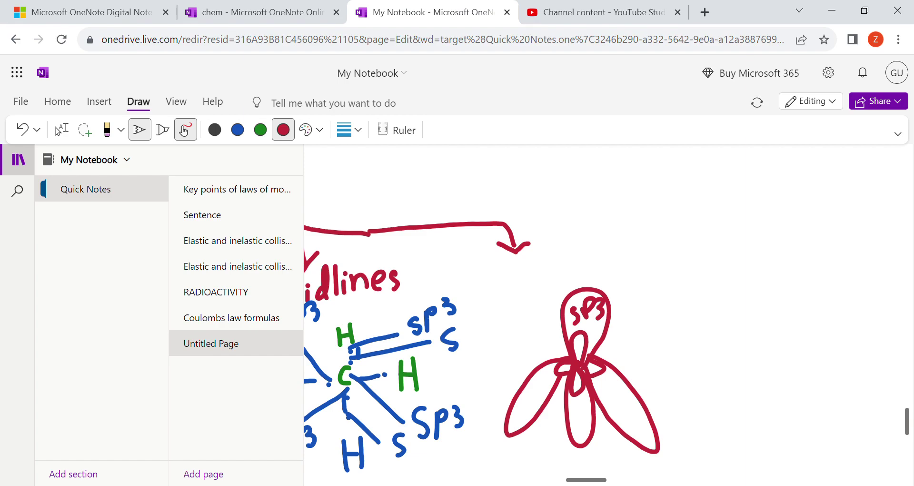
{"action": "mouse_move", "coordinate": [617, 409]}
{"action": "left_mouse_down"}
{"action": "mouse_move", "coordinate": [634, 404]}
{"action": "mouse_move", "coordinate": [627, 420]}
{"action": "left_mouse_up"}
{"action": "left_click_drag", "start_coordinate": [574, 423], "coordinate": [591, 420]}
{"action": "left_click_drag", "start_coordinate": [583, 411], "coordinate": [584, 434]}
{"action": "mouse_move", "coordinate": [527, 407]}
{"action": "left_mouse_down"}
{"action": "mouse_move", "coordinate": [537, 404]}
{"action": "mouse_move", "coordinate": [535, 417]}
{"action": "left_mouse_up"}
{"action": "left_click_drag", "start_coordinate": [573, 385], "coordinate": [581, 382]}
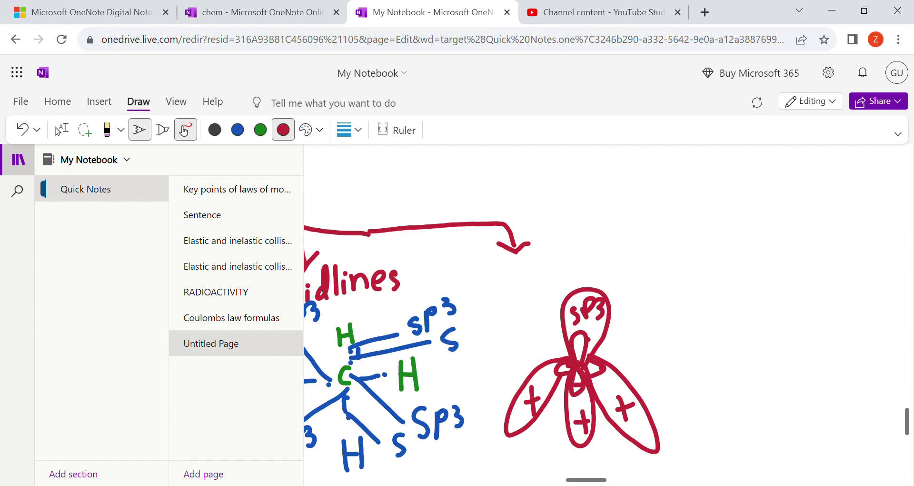
Surround the orbital with a dotted and dashed red outline, adding a line to the upper right
{"action": "scroll", "coordinate": [481, 309], "scroll_direction": "down", "scroll_amount": 1}
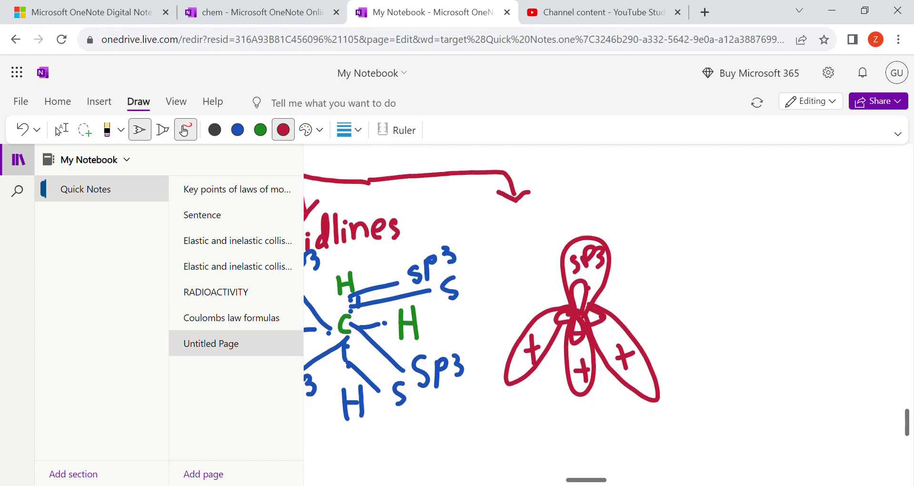
{"action": "left_click", "coordinate": [542, 260]}
{"action": "left_click", "coordinate": [527, 265]}
{"action": "left_click", "coordinate": [512, 281]}
{"action": "left_click", "coordinate": [495, 298]}
{"action": "mouse_move", "coordinate": [482, 312]}
{"action": "left_mouse_down"}
{"action": "mouse_move", "coordinate": [480, 354]}
{"action": "mouse_move", "coordinate": [505, 385]}
{"action": "left_mouse_up"}
{"action": "left_click_drag", "start_coordinate": [544, 413], "coordinate": [567, 418]}
{"action": "left_click", "coordinate": [618, 267]}
{"action": "left_click", "coordinate": [635, 277]}
{"action": "left_click", "coordinate": [651, 291]}
{"action": "left_click_drag", "start_coordinate": [660, 309], "coordinate": [681, 354]}
{"action": "left_click_drag", "start_coordinate": [653, 410], "coordinate": [620, 421]}
{"action": "left_click_drag", "start_coordinate": [683, 384], "coordinate": [665, 406]}
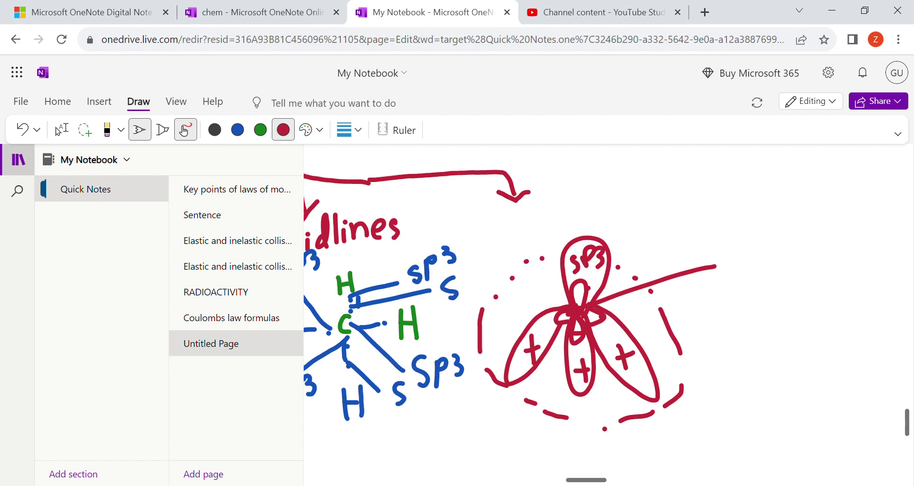
Scroll left and down until the blank area below the bottom red H of the dot CH4 shows
{"action": "scroll", "coordinate": [605, 314], "scroll_direction": "left", "scroll_amount": 10}
{"action": "scroll", "coordinate": [454, 294], "scroll_direction": "left", "scroll_amount": 5}
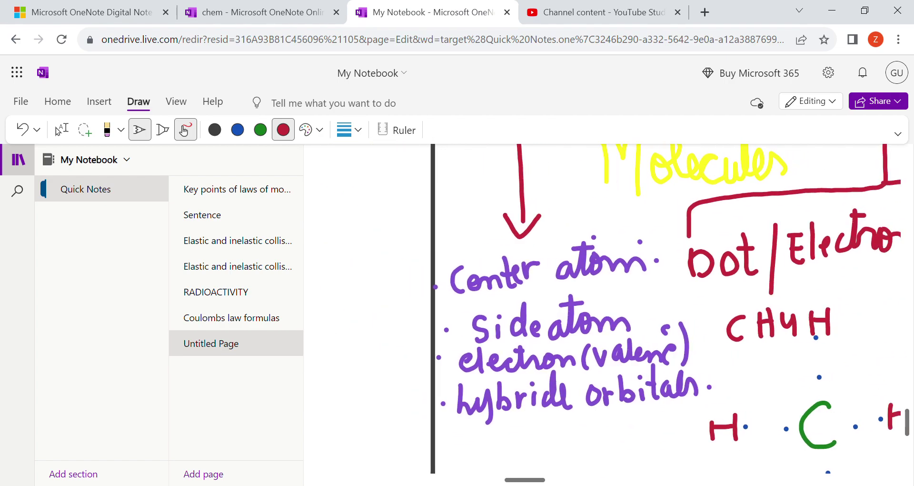
{"action": "scroll", "coordinate": [453, 293], "scroll_direction": "right", "scroll_amount": 4}
{"action": "scroll", "coordinate": [454, 294], "scroll_direction": "right", "scroll_amount": 10}
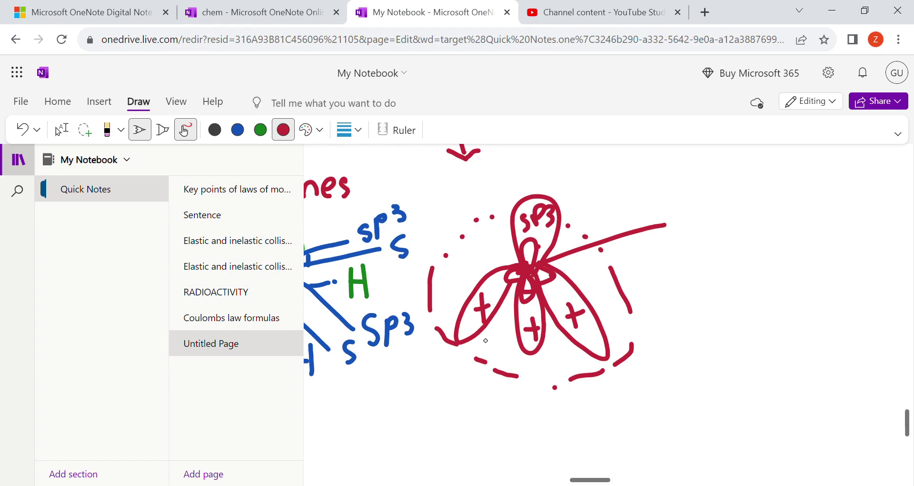
{"action": "scroll", "coordinate": [486, 340], "scroll_direction": "down", "scroll_amount": 3}
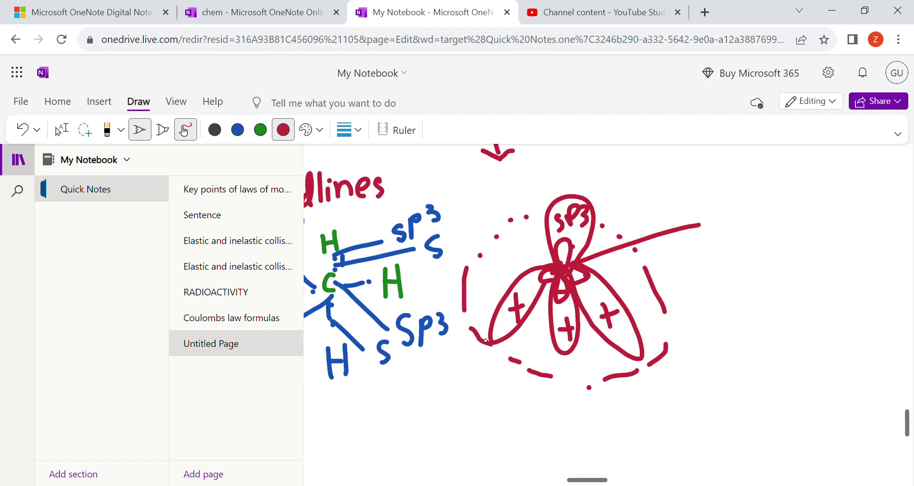
{"action": "scroll", "coordinate": [485, 340], "scroll_direction": "left", "scroll_amount": 3}
{"action": "scroll", "coordinate": [486, 340], "scroll_direction": "up", "scroll_amount": 3}
{"action": "scroll", "coordinate": [485, 340], "scroll_direction": "left", "scroll_amount": 5}
{"action": "scroll", "coordinate": [486, 341], "scroll_direction": "down", "scroll_amount": 3}
{"action": "scroll", "coordinate": [456, 288], "scroll_direction": "left", "scroll_amount": 3}
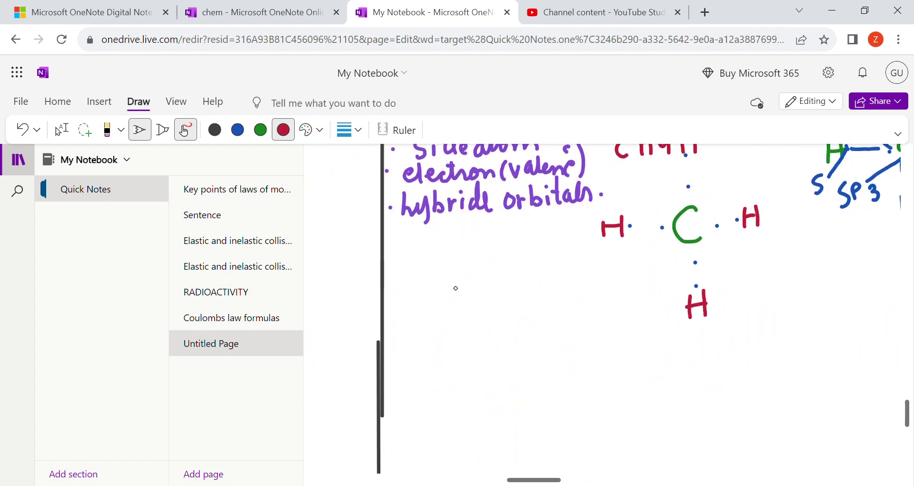
{"action": "scroll", "coordinate": [455, 288], "scroll_direction": "right", "scroll_amount": 3}
{"action": "scroll", "coordinate": [456, 288], "scroll_direction": "down", "scroll_amount": 3}
{"action": "scroll", "coordinate": [456, 288], "scroll_direction": "down", "scroll_amount": 1}
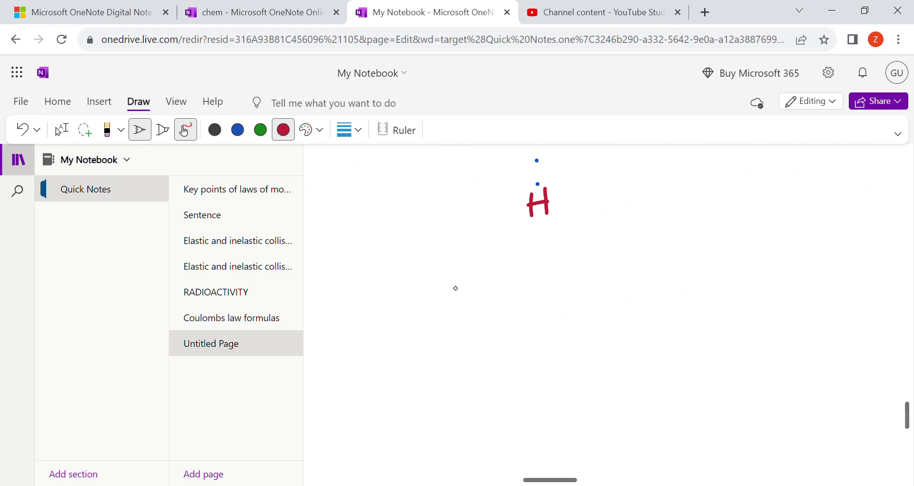
Switch to orange ink and handwrite 'C2H4 (=)' below the CH4 dot structure
{"action": "left_click", "coordinate": [311, 130]}
{"action": "left_click", "coordinate": [329, 198]}
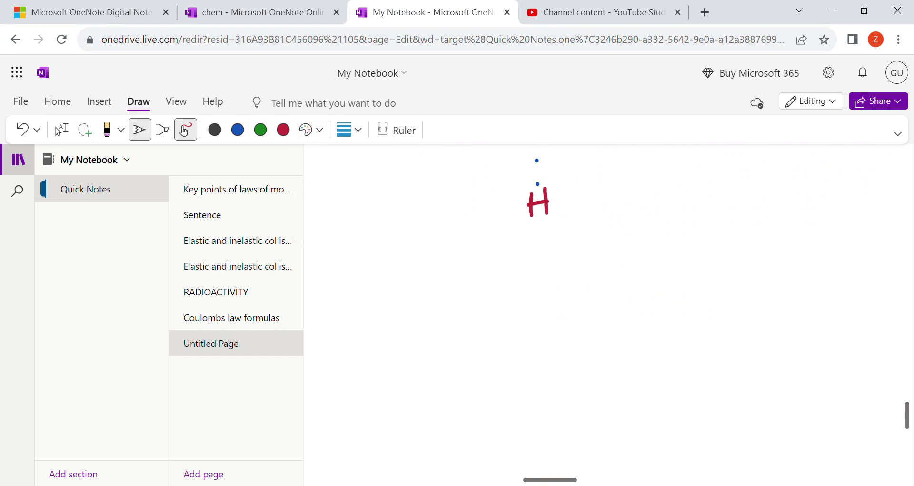
{"action": "mouse_move", "coordinate": [364, 238]}
{"action": "left_mouse_down"}
{"action": "mouse_move", "coordinate": [354, 274]}
{"action": "mouse_move", "coordinate": [390, 274]}
{"action": "left_mouse_up"}
{"action": "mouse_move", "coordinate": [409, 233]}
{"action": "left_mouse_down"}
{"action": "mouse_move", "coordinate": [411, 271]}
{"action": "mouse_move", "coordinate": [430, 269]}
{"action": "mouse_move", "coordinate": [429, 254]}
{"action": "mouse_move", "coordinate": [449, 256]}
{"action": "mouse_move", "coordinate": [449, 267]}
{"action": "left_mouse_up"}
{"action": "mouse_move", "coordinate": [481, 228]}
{"action": "left_mouse_down"}
{"action": "mouse_move", "coordinate": [464, 245]}
{"action": "mouse_move", "coordinate": [477, 274]}
{"action": "left_mouse_up"}
{"action": "mouse_move", "coordinate": [491, 245]}
{"action": "left_mouse_down"}
{"action": "mouse_move", "coordinate": [509, 244]}
{"action": "mouse_move", "coordinate": [507, 258]}
{"action": "left_mouse_up"}
{"action": "left_click_drag", "start_coordinate": [513, 225], "coordinate": [521, 275]}
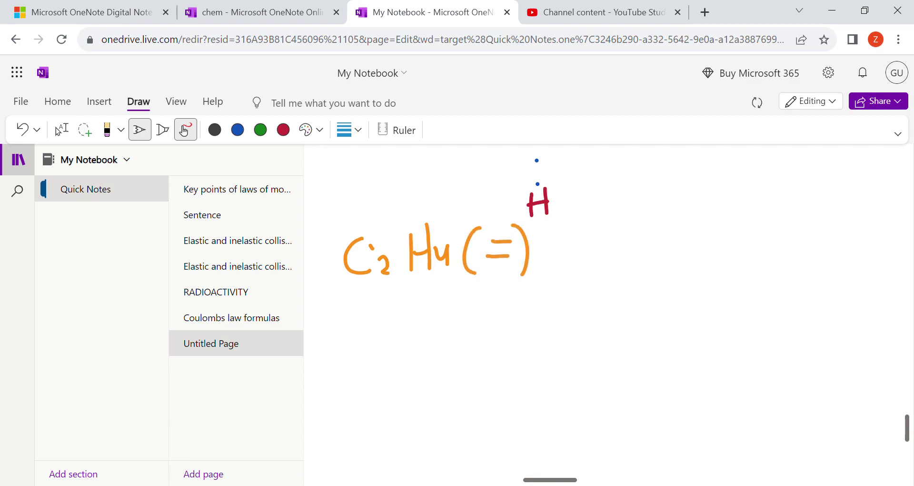
Write 'H C= H' in orange beneath the C2H4 formula
{"action": "scroll", "coordinate": [341, 286], "scroll_direction": "up", "scroll_amount": 3}
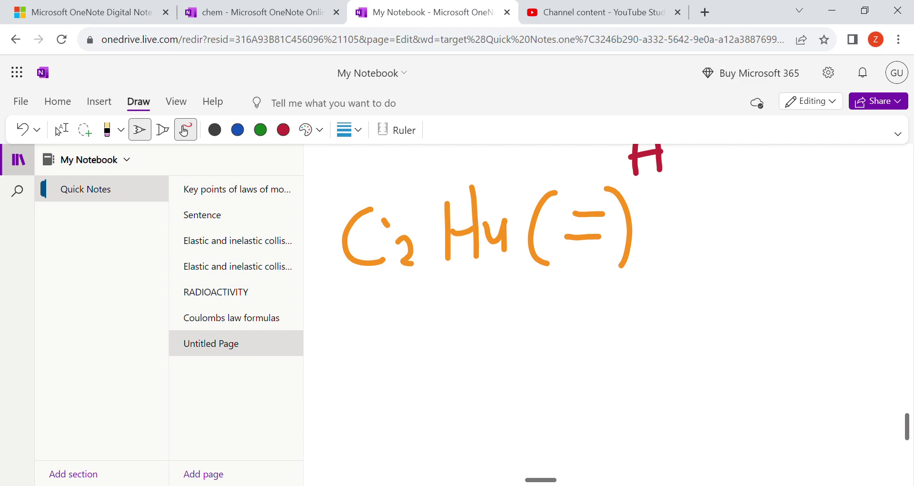
{"action": "left_click_drag", "start_coordinate": [488, 327], "coordinate": [492, 378]}
{"action": "left_click_drag", "start_coordinate": [505, 340], "coordinate": [545, 335]}
{"action": "left_click_drag", "start_coordinate": [503, 364], "coordinate": [542, 362]}
{"action": "left_click_drag", "start_coordinate": [607, 321], "coordinate": [612, 368]}
{"action": "mouse_move", "coordinate": [640, 306]}
{"action": "left_mouse_down"}
{"action": "mouse_move", "coordinate": [646, 363]}
{"action": "mouse_move", "coordinate": [635, 338]}
{"action": "left_mouse_up"}
{"action": "left_click_drag", "start_coordinate": [356, 342], "coordinate": [361, 385]}
{"action": "left_click_drag", "start_coordinate": [391, 334], "coordinate": [402, 377]}
{"action": "left_click_drag", "start_coordinate": [358, 362], "coordinate": [394, 351]}
{"action": "scroll", "coordinate": [503, 265], "scroll_direction": "down", "scroll_amount": 2}
Add an orange H below the left H, then erase the double-bond bars
{"action": "scroll", "coordinate": [503, 265], "scroll_direction": "down", "scroll_amount": 1}
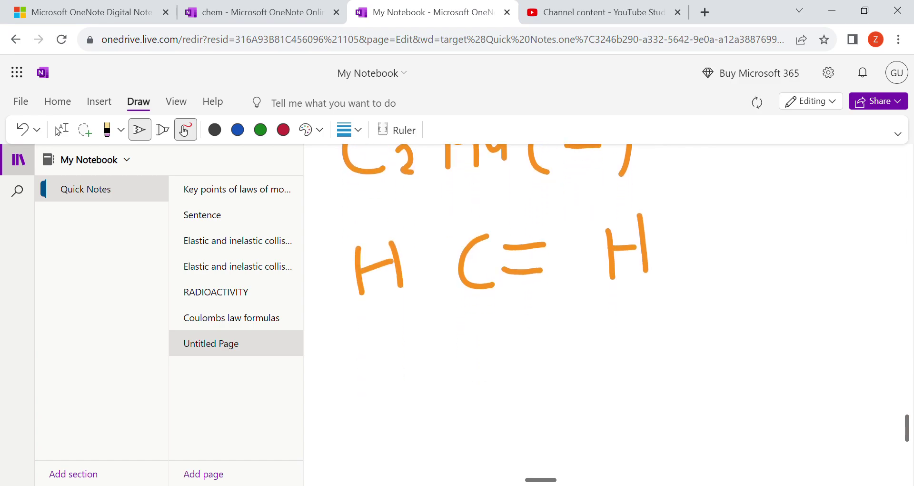
{"action": "left_click_drag", "start_coordinate": [396, 354], "coordinate": [408, 396]}
{"action": "mouse_move", "coordinate": [431, 348]}
{"action": "left_mouse_down"}
{"action": "mouse_move", "coordinate": [436, 381]}
{"action": "mouse_move", "coordinate": [434, 370]}
{"action": "left_mouse_up"}
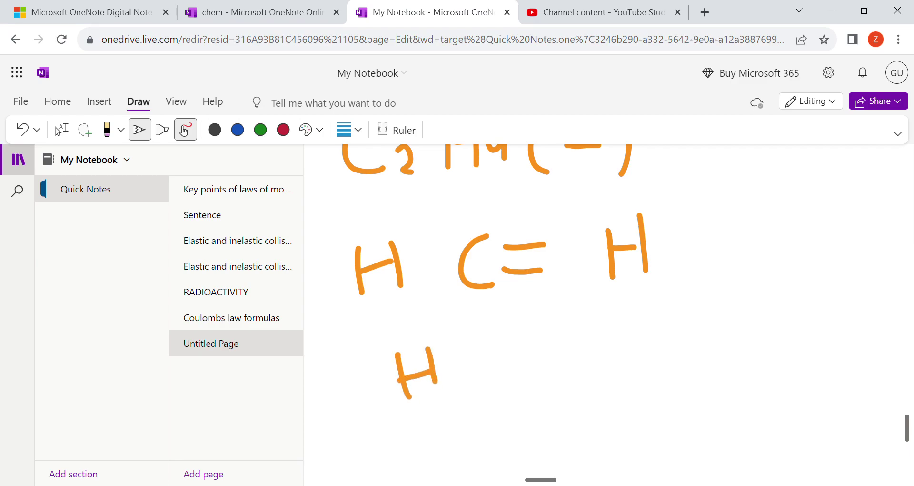
{"action": "left_click", "coordinate": [121, 129]}
{"action": "left_click", "coordinate": [143, 153]}
{"action": "left_click_drag", "start_coordinate": [523, 240], "coordinate": [524, 271]}
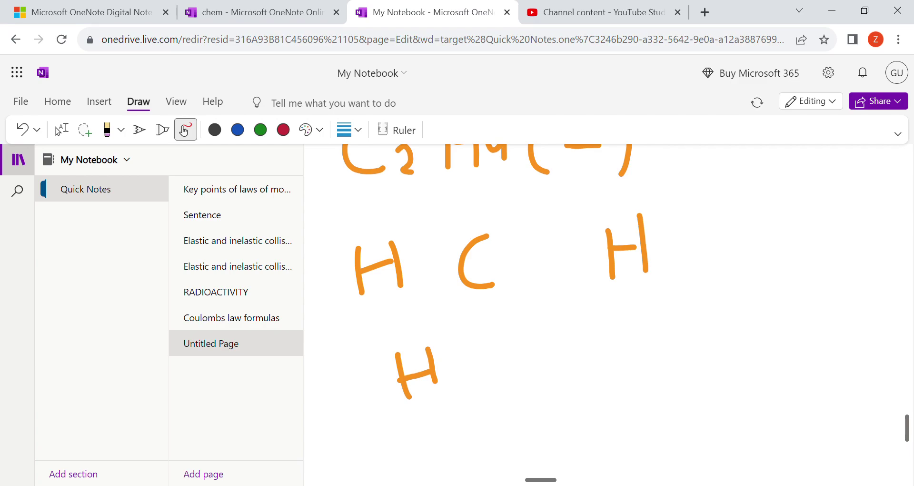
{"action": "left_click", "coordinate": [139, 129]}
Write the second C and place orange electron dots around both carbons and the H atoms, adding another H
{"action": "mouse_move", "coordinate": [548, 231]}
{"action": "left_mouse_down"}
{"action": "mouse_move", "coordinate": [533, 262]}
{"action": "mouse_move", "coordinate": [558, 271]}
{"action": "left_mouse_up"}
{"action": "left_click", "coordinate": [591, 249]}
{"action": "left_click", "coordinate": [419, 252]}
{"action": "left_click", "coordinate": [453, 368]}
{"action": "left_click", "coordinate": [501, 256]}
{"action": "left_click", "coordinate": [476, 216]}
{"action": "left_click", "coordinate": [481, 310]}
{"action": "left_click", "coordinate": [560, 247]}
{"action": "left_click", "coordinate": [538, 207]}
{"action": "left_click", "coordinate": [543, 292]}
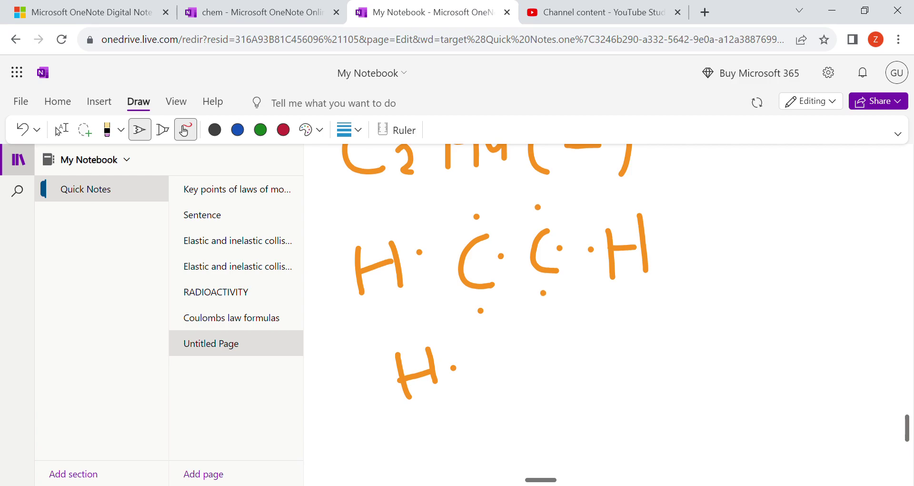
{"action": "mouse_move", "coordinate": [606, 328]}
{"action": "left_mouse_down"}
{"action": "mouse_move", "coordinate": [614, 379]}
{"action": "mouse_move", "coordinate": [642, 385]}
{"action": "left_mouse_up"}
{"action": "left_click_drag", "start_coordinate": [613, 359], "coordinate": [632, 357]}
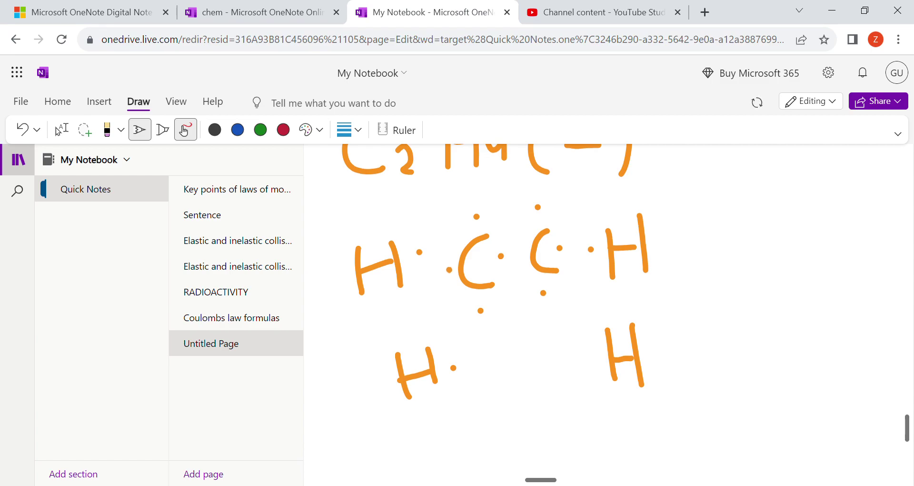
{"action": "mouse_move", "coordinate": [450, 270]}
{"action": "left_mouse_down"}
{"action": "mouse_move", "coordinate": [420, 251]}
{"action": "mouse_move", "coordinate": [450, 296]}
{"action": "mouse_move", "coordinate": [452, 350]}
{"action": "left_mouse_up"}
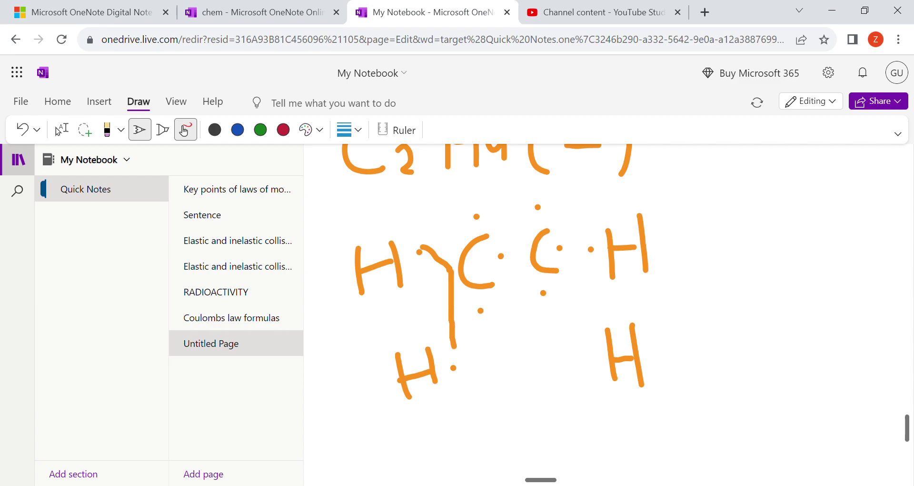
Erase the stray vertical stroke and the left C and H of the ethene sketch
{"action": "left_click", "coordinate": [184, 129]}
{"action": "left_click", "coordinate": [184, 130]}
{"action": "left_click_drag", "start_coordinate": [452, 328], "coordinate": [431, 366]}
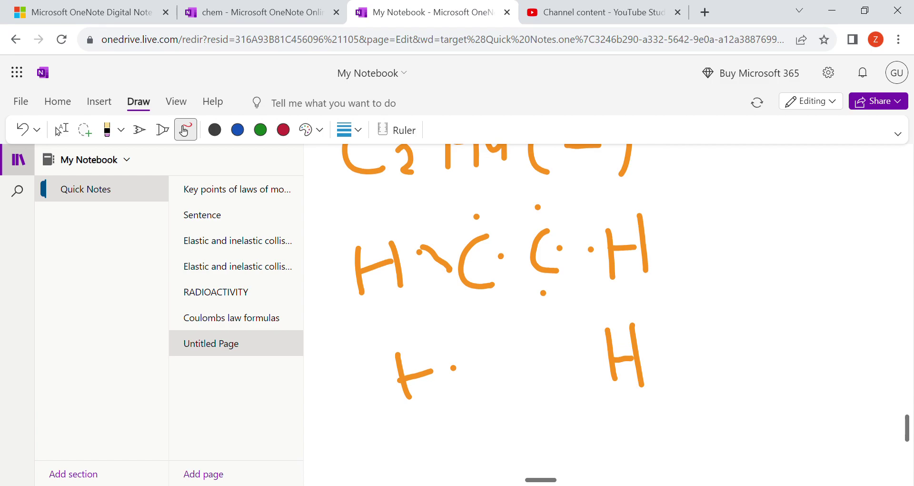
{"action": "left_click_drag", "start_coordinate": [361, 266], "coordinate": [500, 257]}
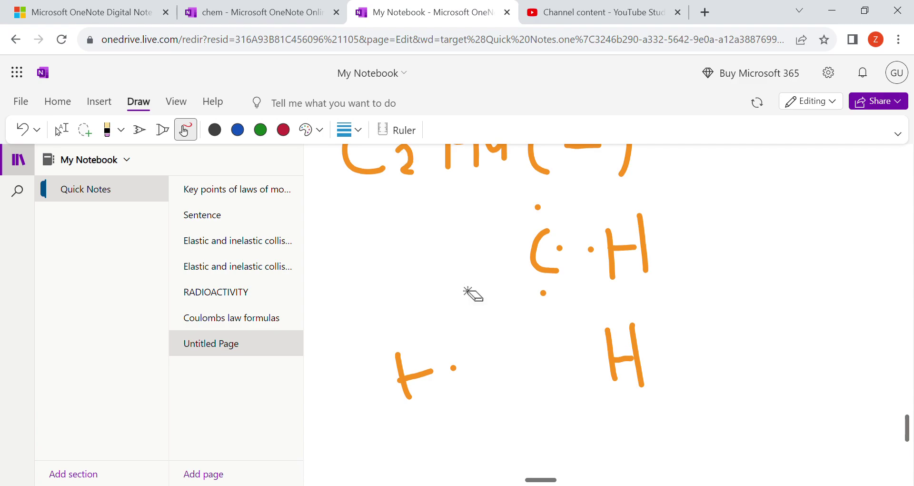
Draw an orange pen line under the C2H4(=) heading, then return to the Solidlines diagram
{"action": "left_click", "coordinate": [138, 137]}
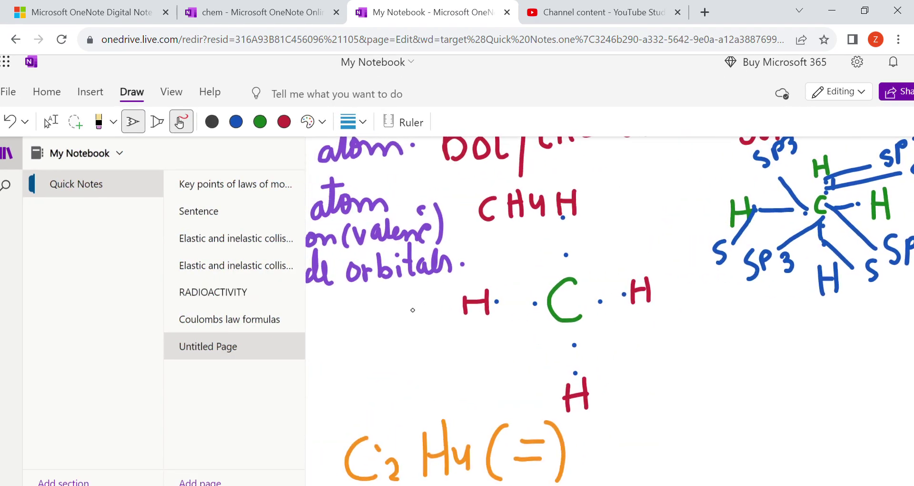
{"action": "left_click", "coordinate": [401, 297]}
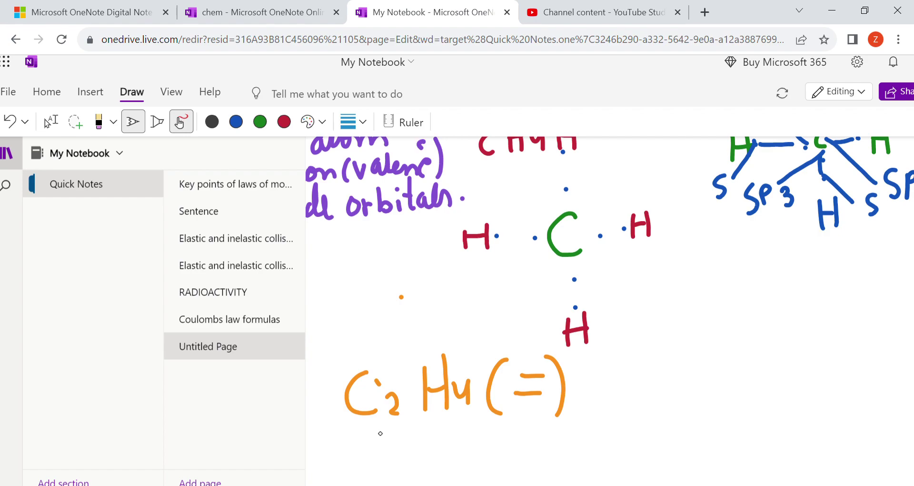
{"action": "left_click_drag", "start_coordinate": [368, 418], "coordinate": [509, 422]}
{"action": "scroll", "coordinate": [618, 334], "scroll_direction": "up", "scroll_amount": 3}
{"action": "scroll", "coordinate": [618, 335], "scroll_direction": "left", "scroll_amount": 2}
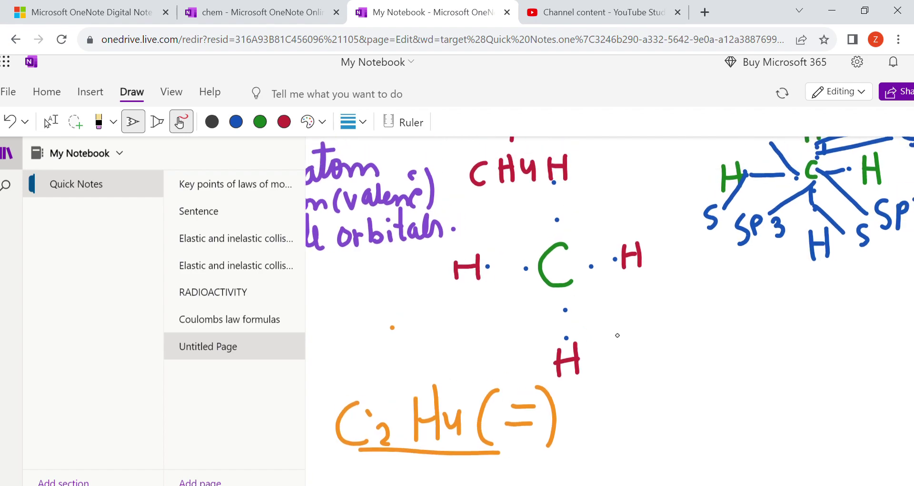
{"action": "scroll", "coordinate": [618, 335], "scroll_direction": "right", "scroll_amount": 10}
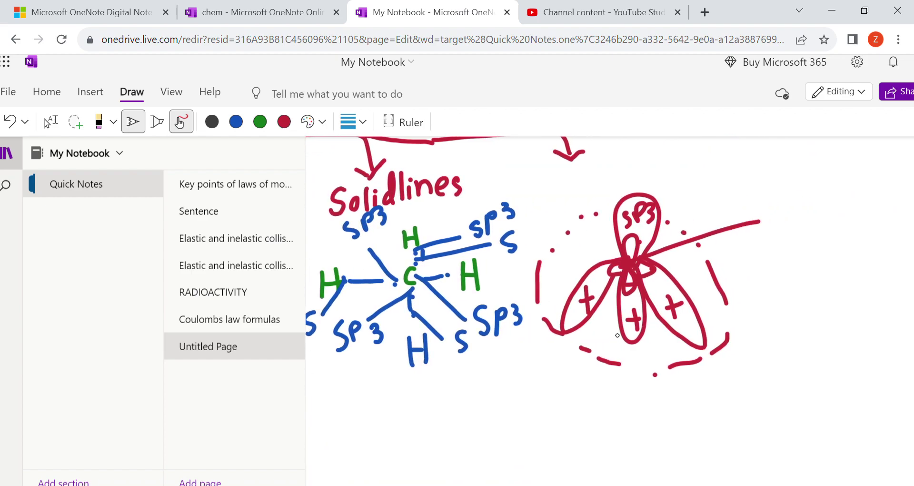